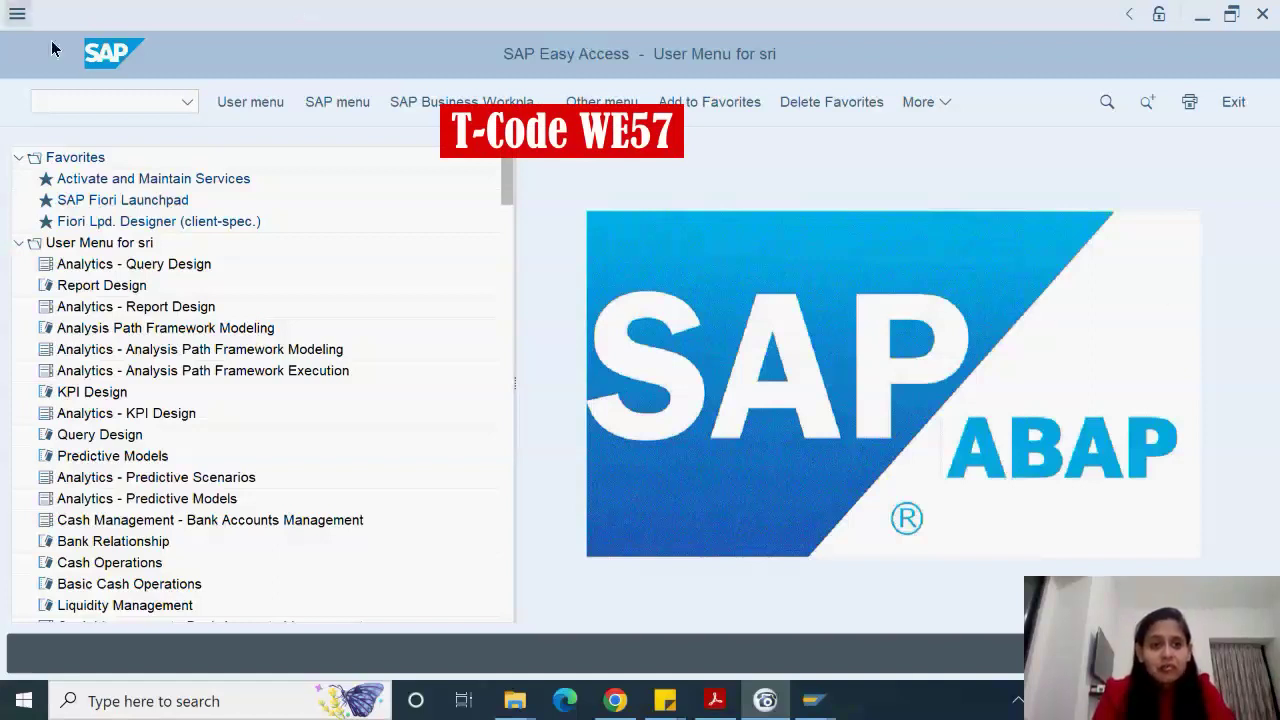
# Step: Open the IDoc list with transaction WE02
pyautogui.click(97, 104)
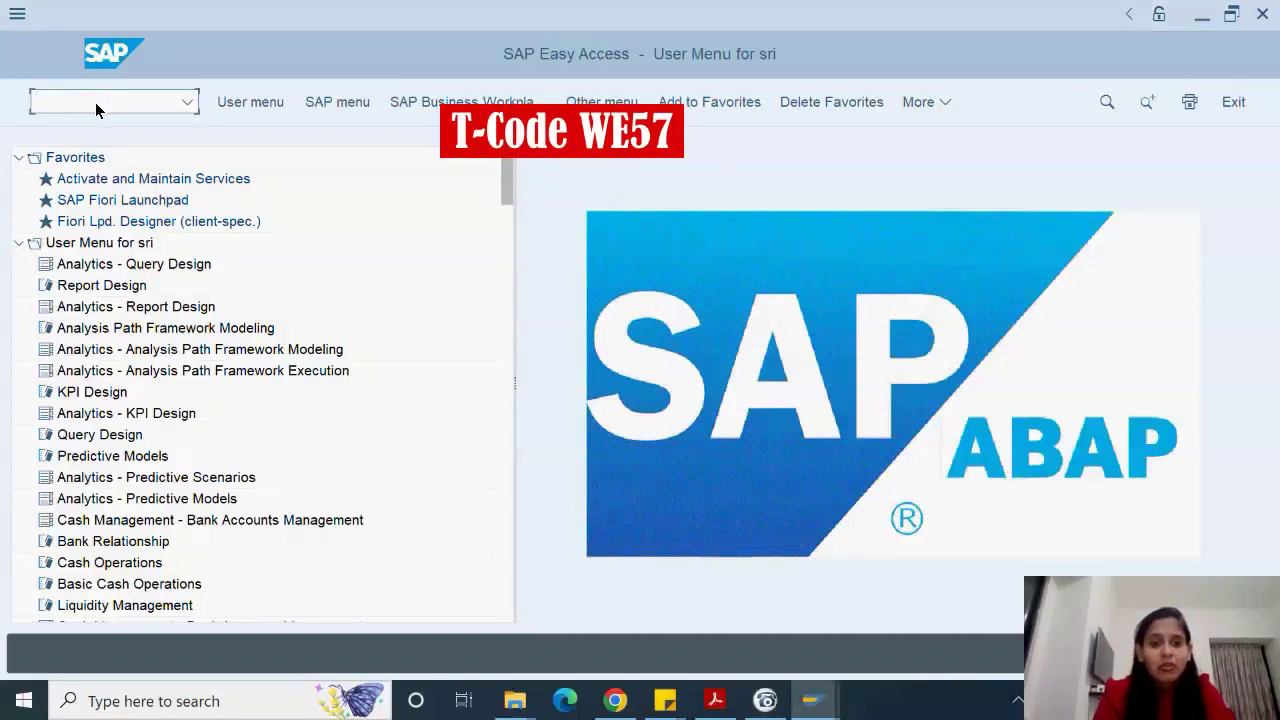
pyautogui.write('We02')
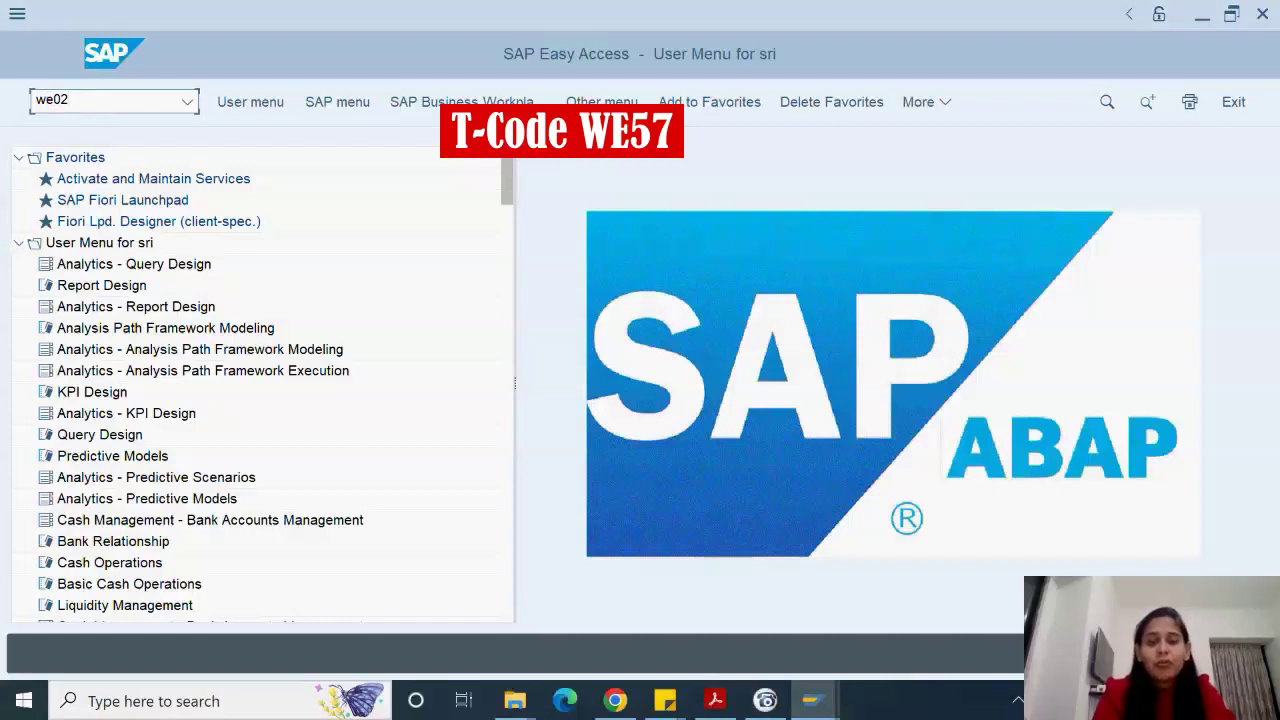
pyautogui.press('Return')
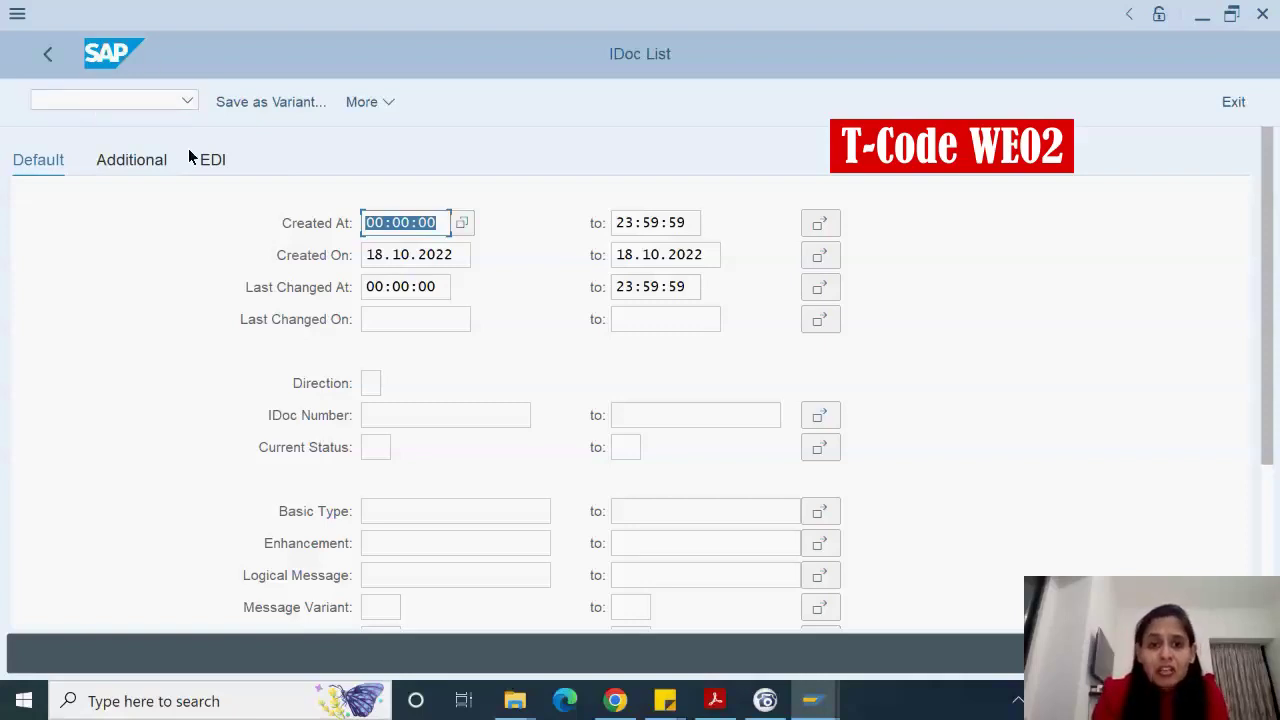
# Step: Restrict the selection to Created On from 01.01.2022 and current status 51
pyautogui.click(464, 254)
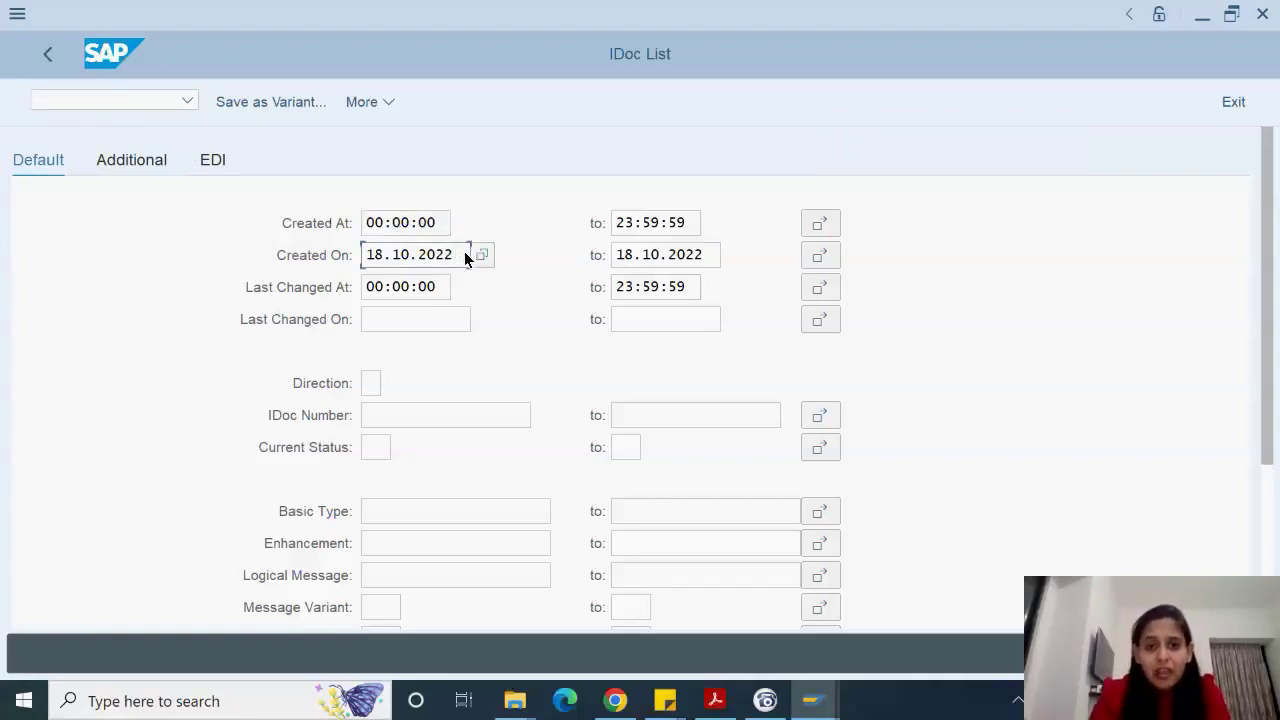
pyautogui.press('BackSpace')
pyautogui.press('BackSpace')
pyautogui.press('BackSpace')
pyautogui.press('BackSpace')
pyautogui.press('BackSpace')
pyautogui.press('BackSpace')
pyautogui.press('BackSpace')
pyautogui.press('BackSpace')
pyautogui.press('BackSpace')
pyautogui.press('BackSpace')
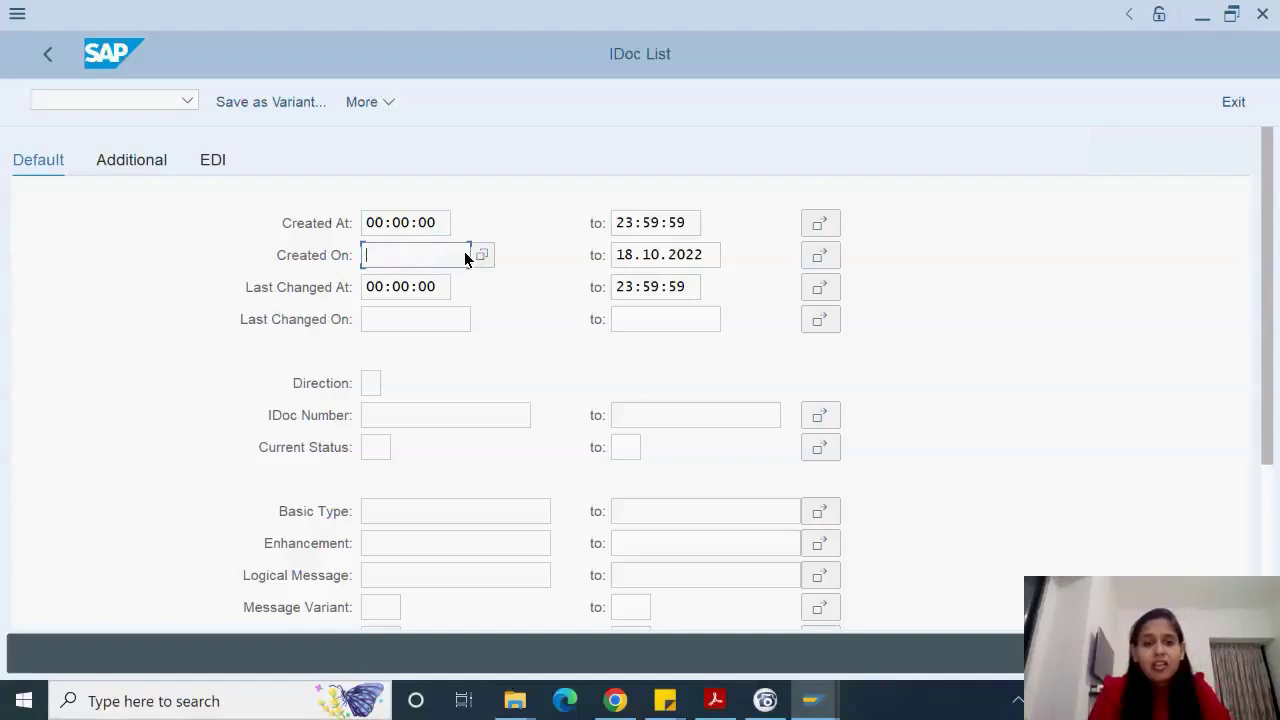
pyautogui.write('01')
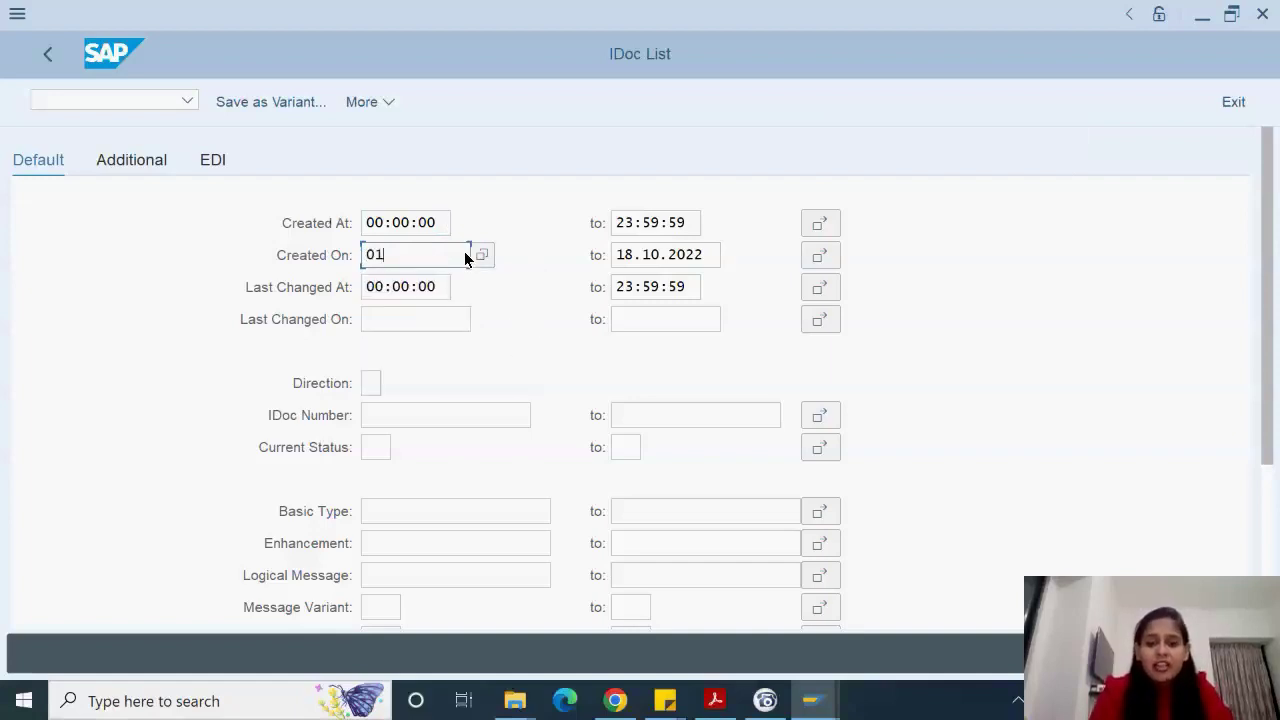
pyautogui.write('.01.200')
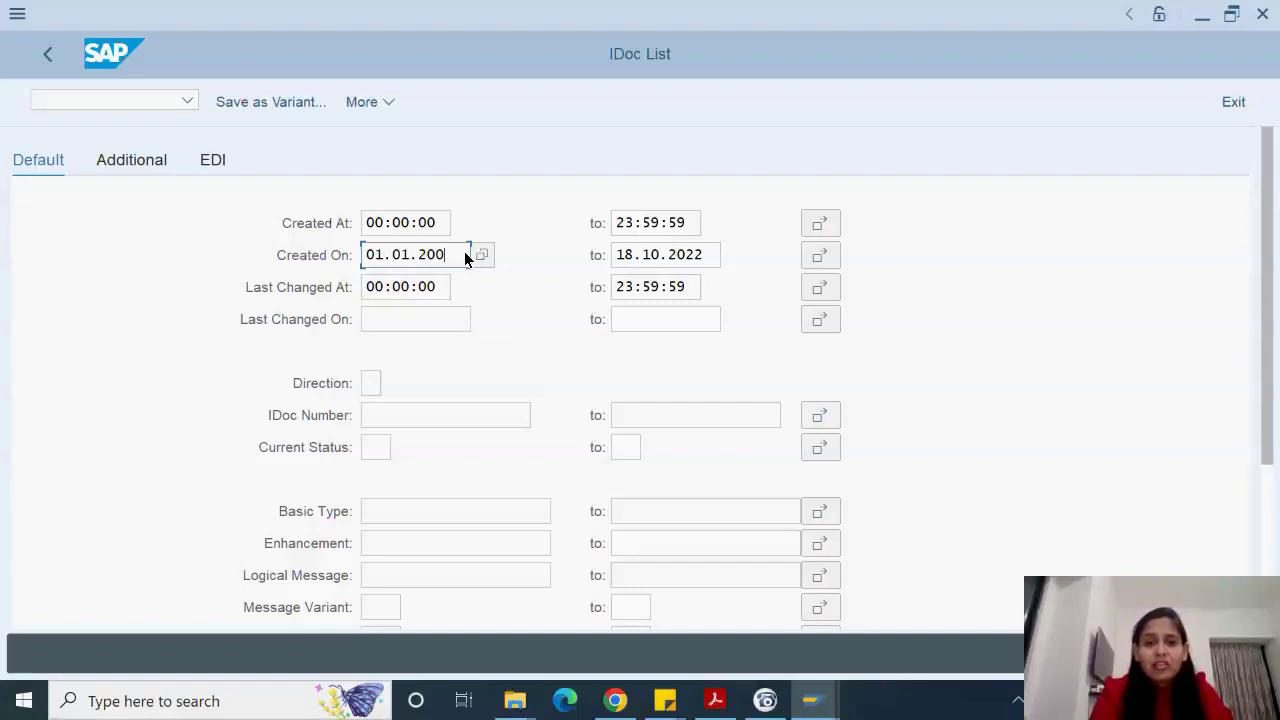
pyautogui.write('22')
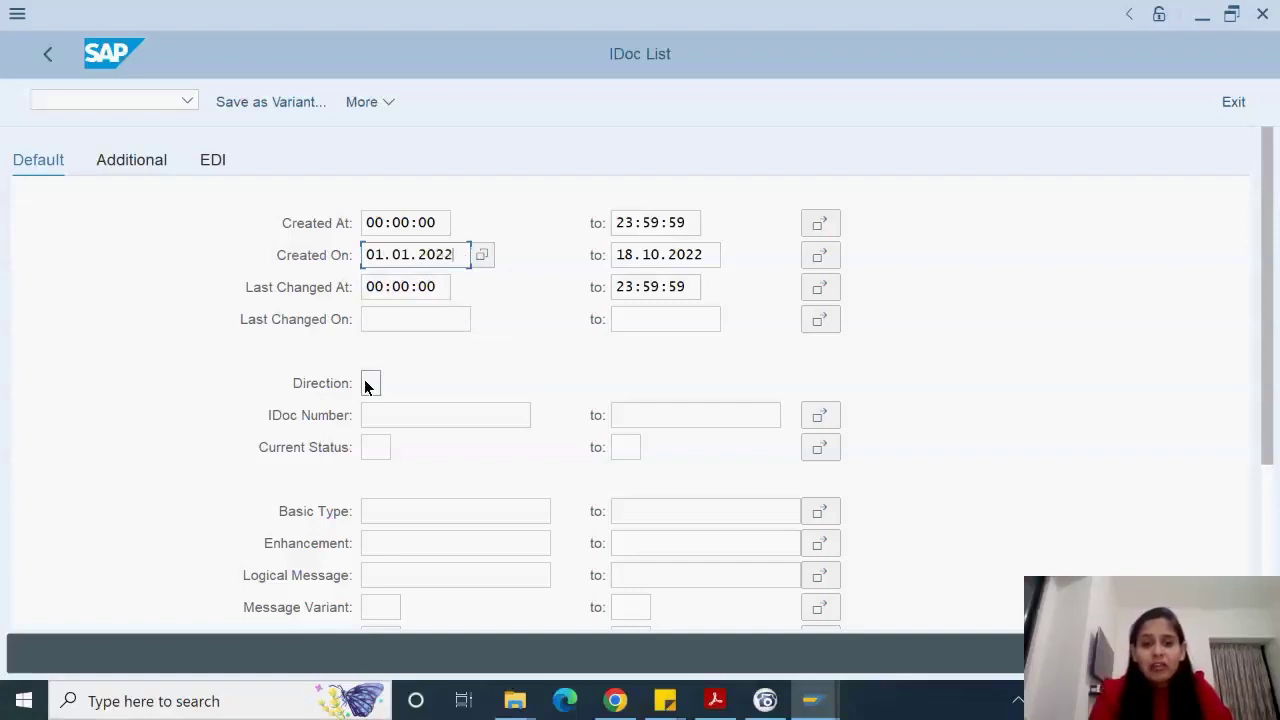
pyautogui.click(367, 382)
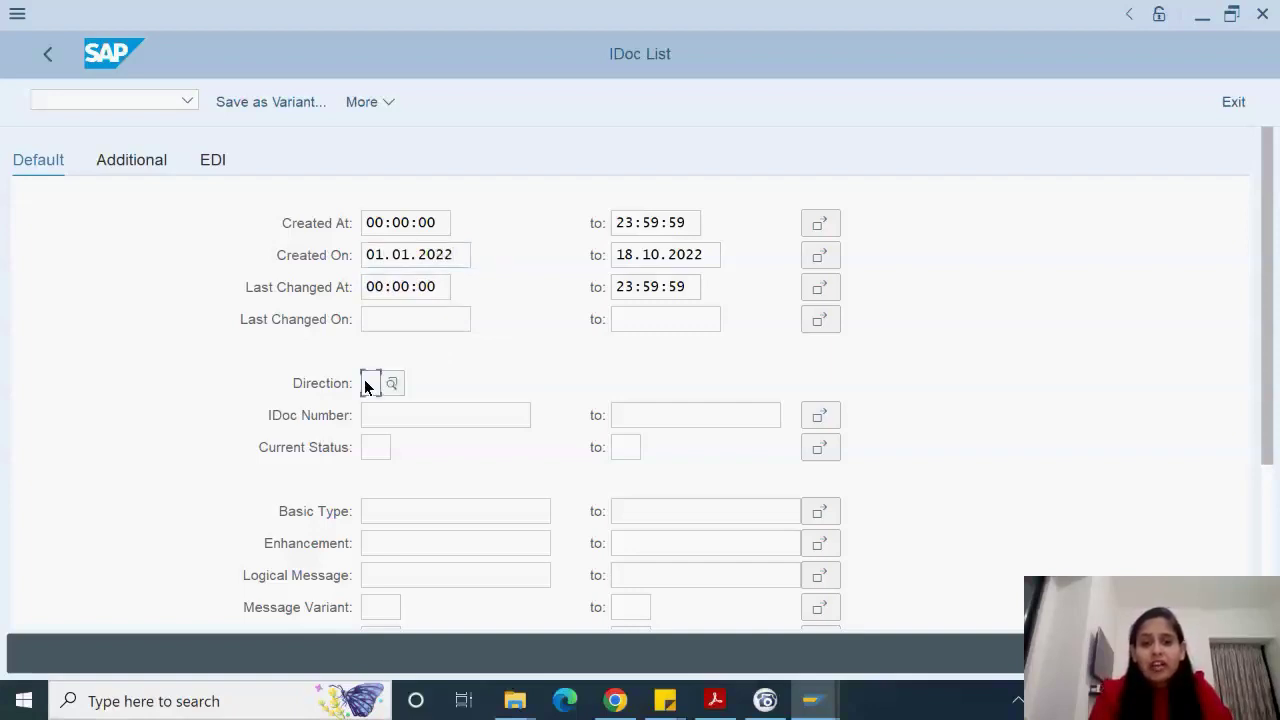
pyautogui.click(371, 451)
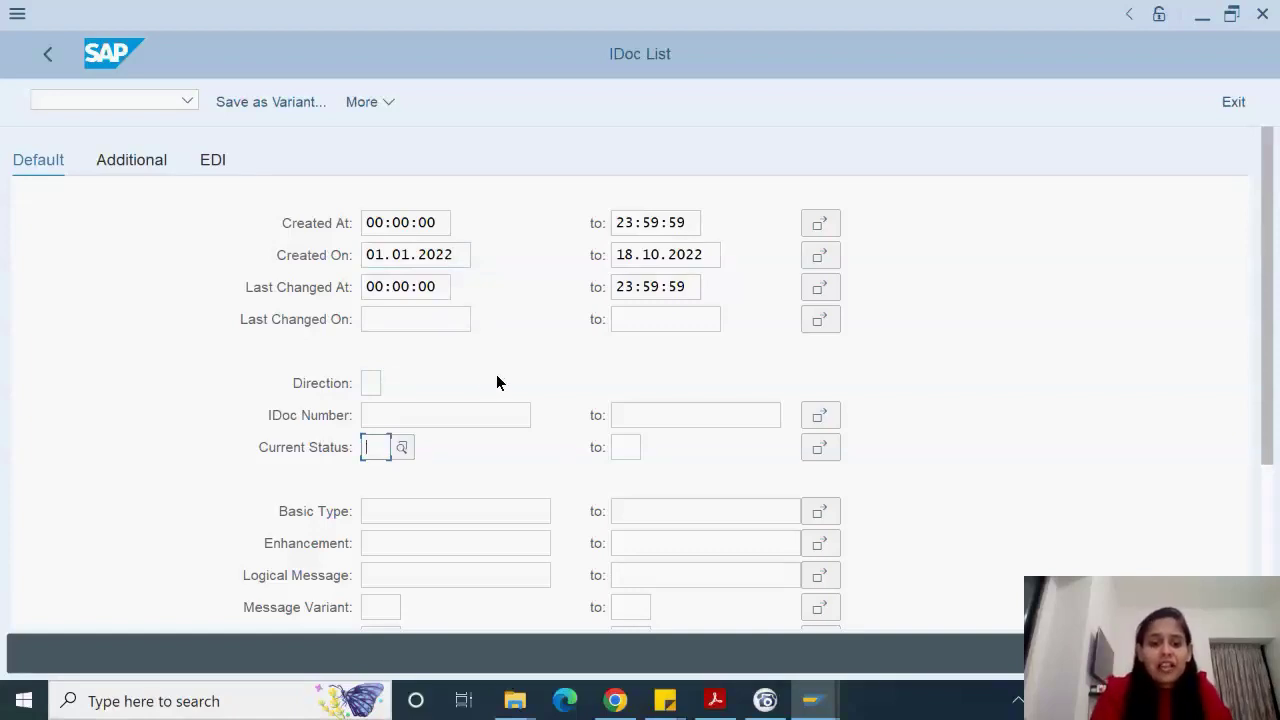
pyautogui.write('51')
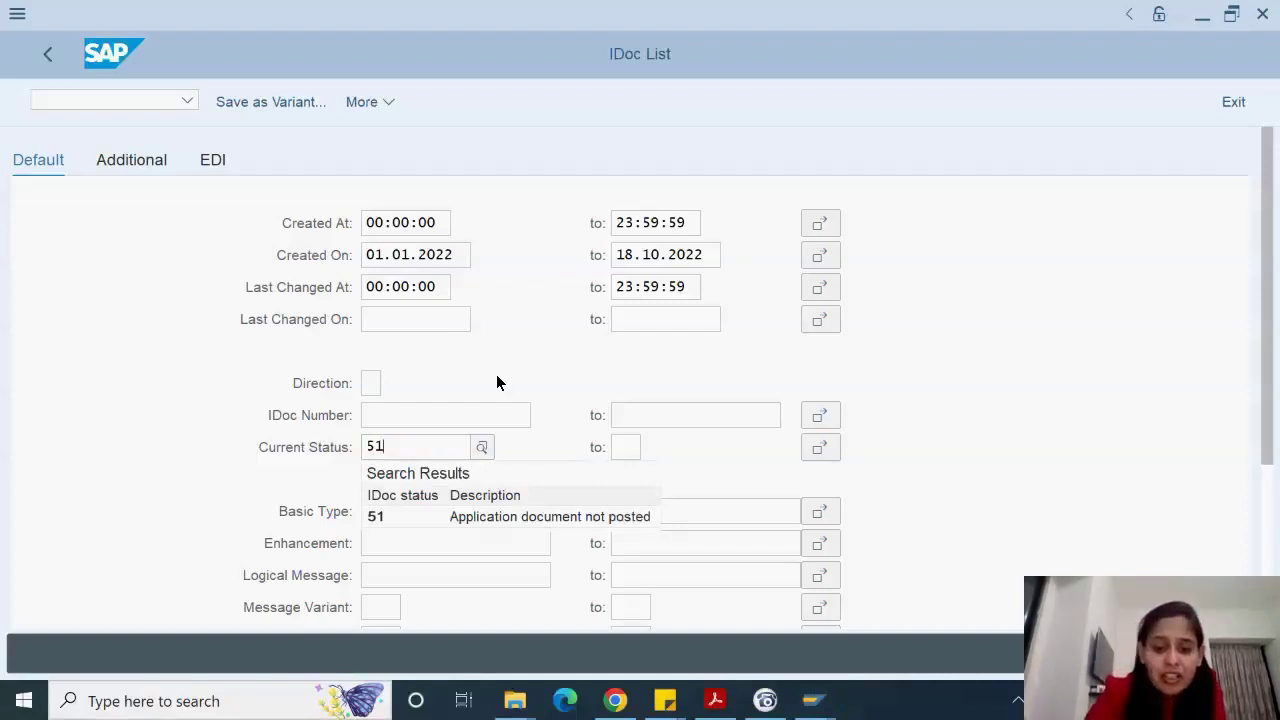
pyautogui.click(497, 377)
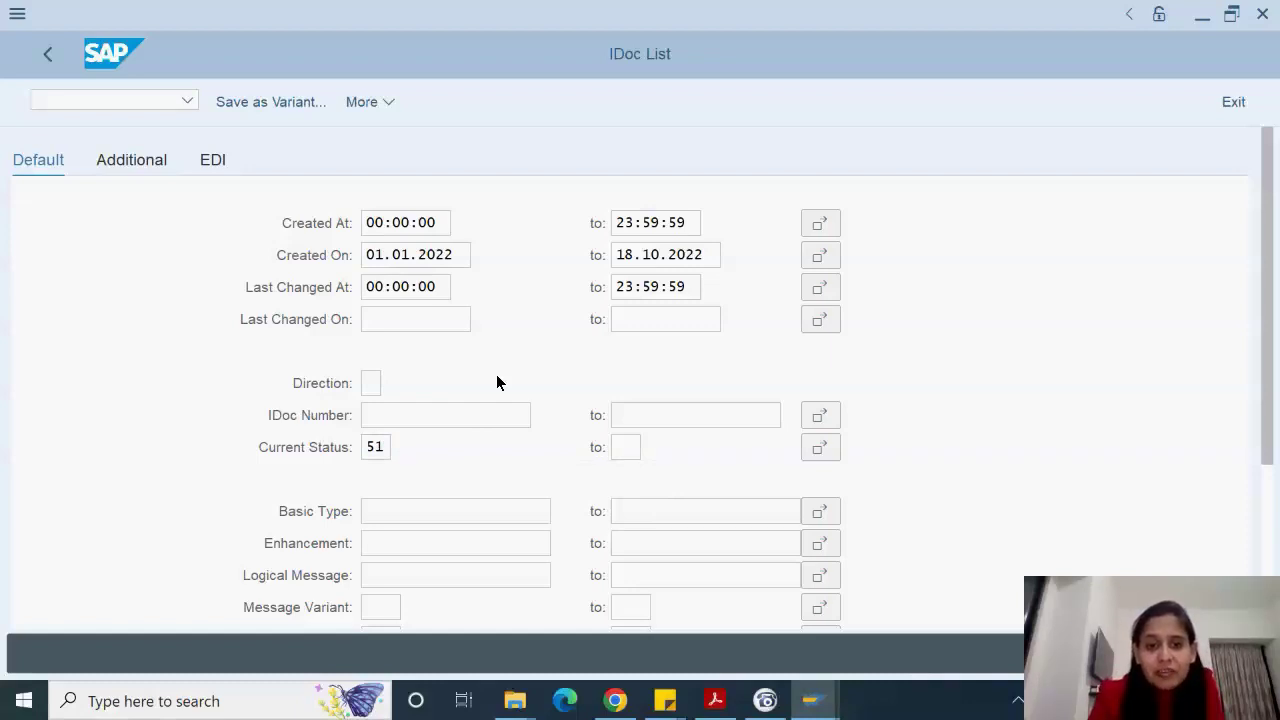
pyautogui.press('F8')
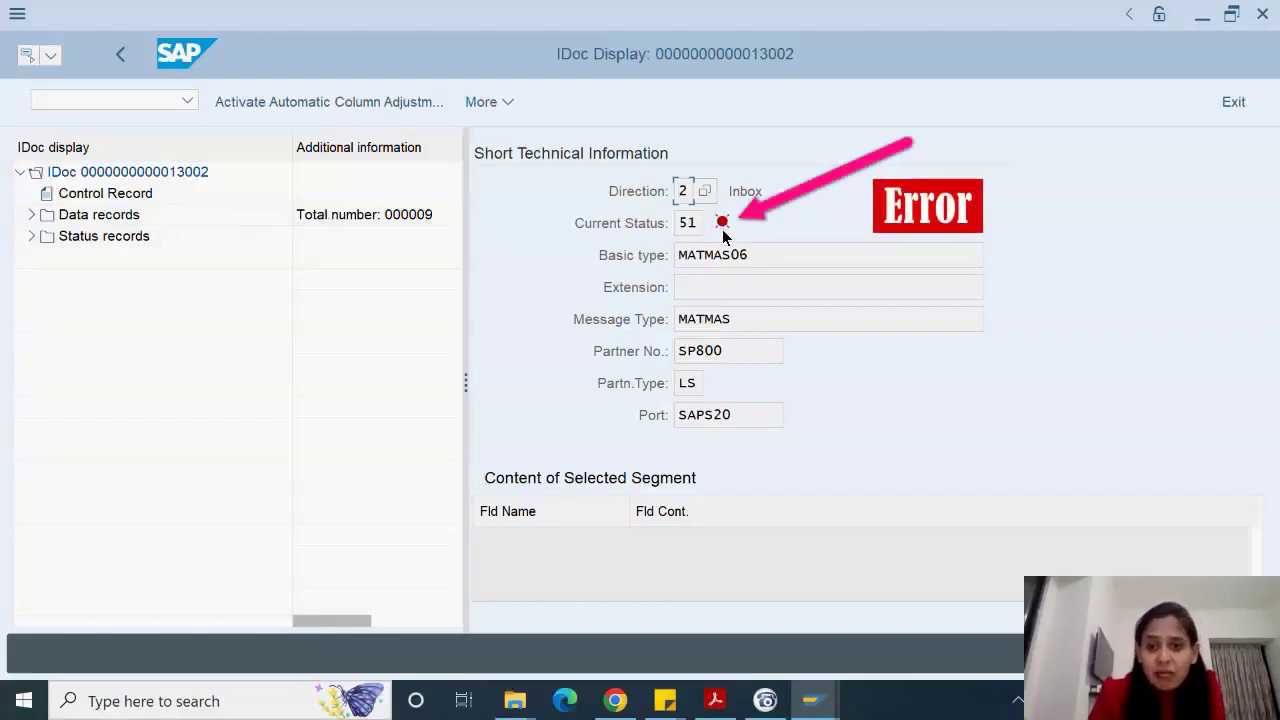
pyautogui.moveTo(718, 218)
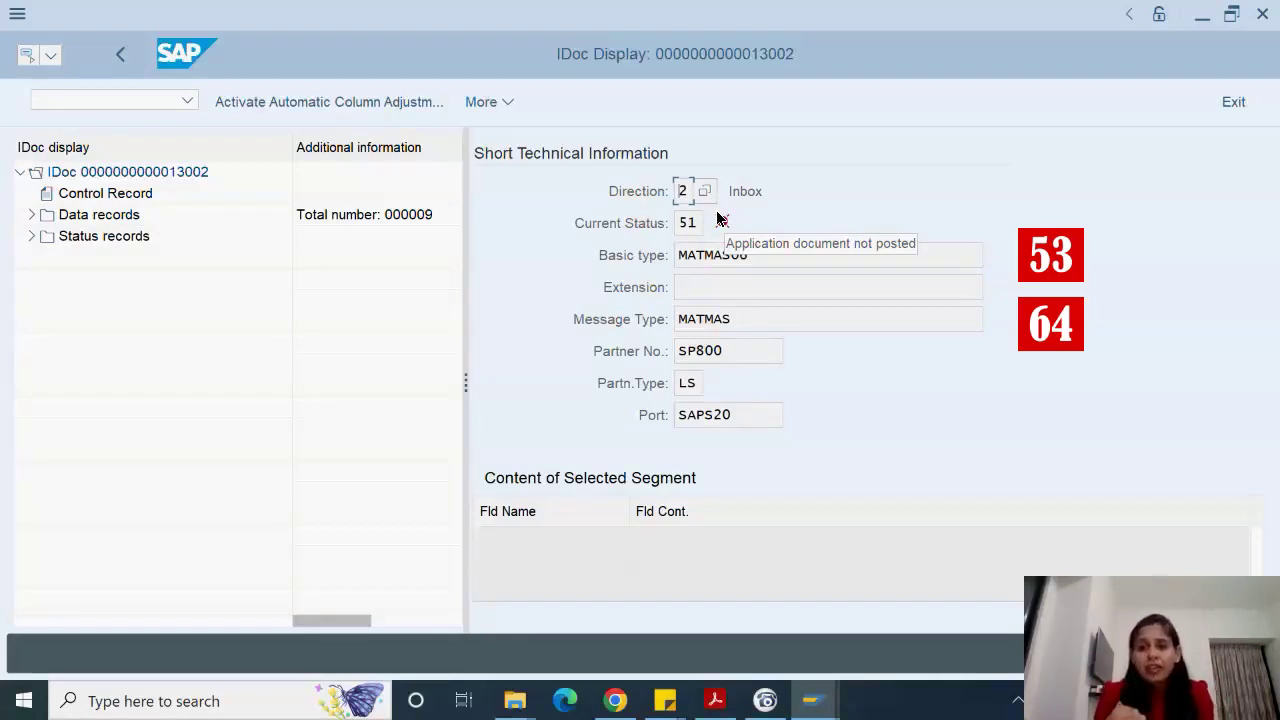
pyautogui.click(31, 237)
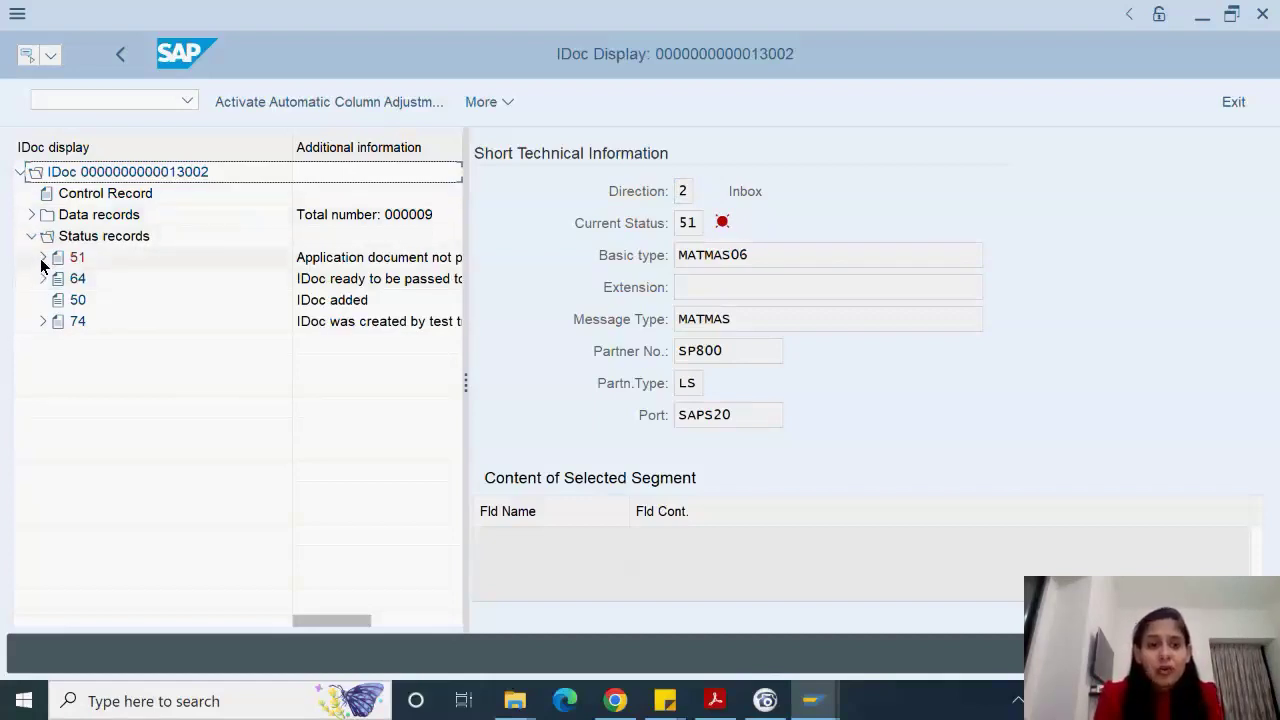
pyautogui.click(42, 259)
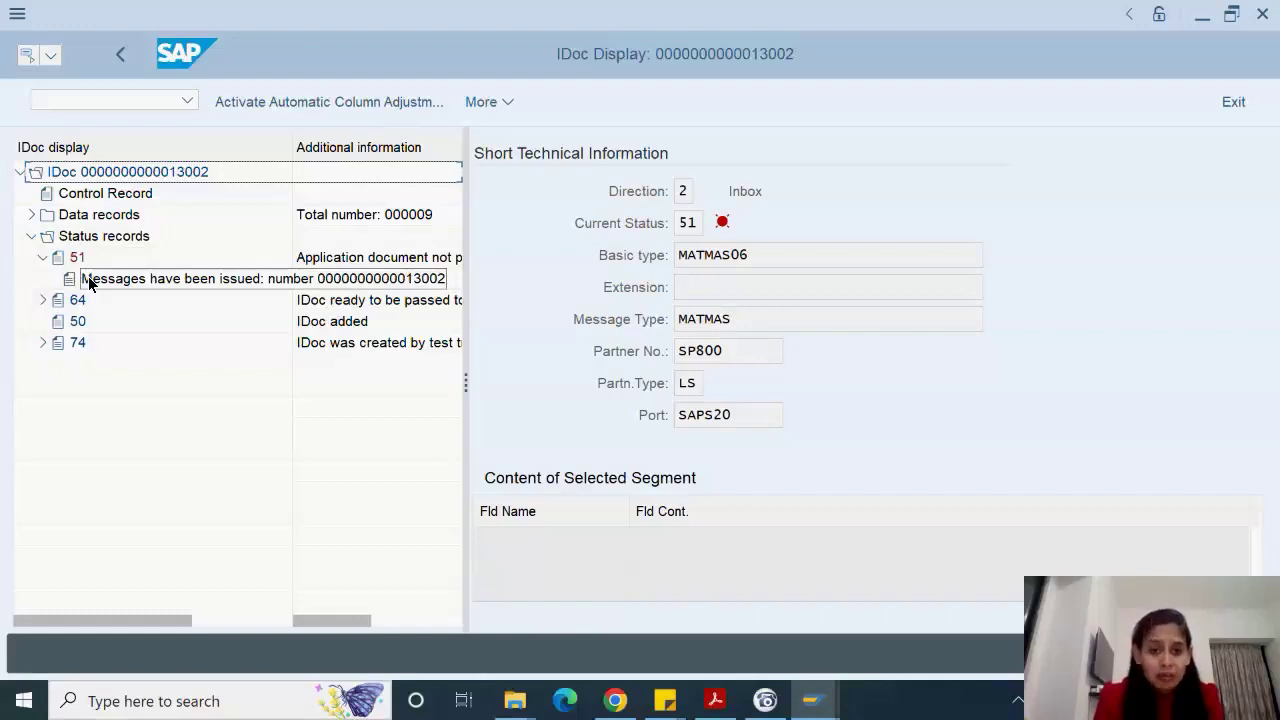
pyautogui.click(88, 279)
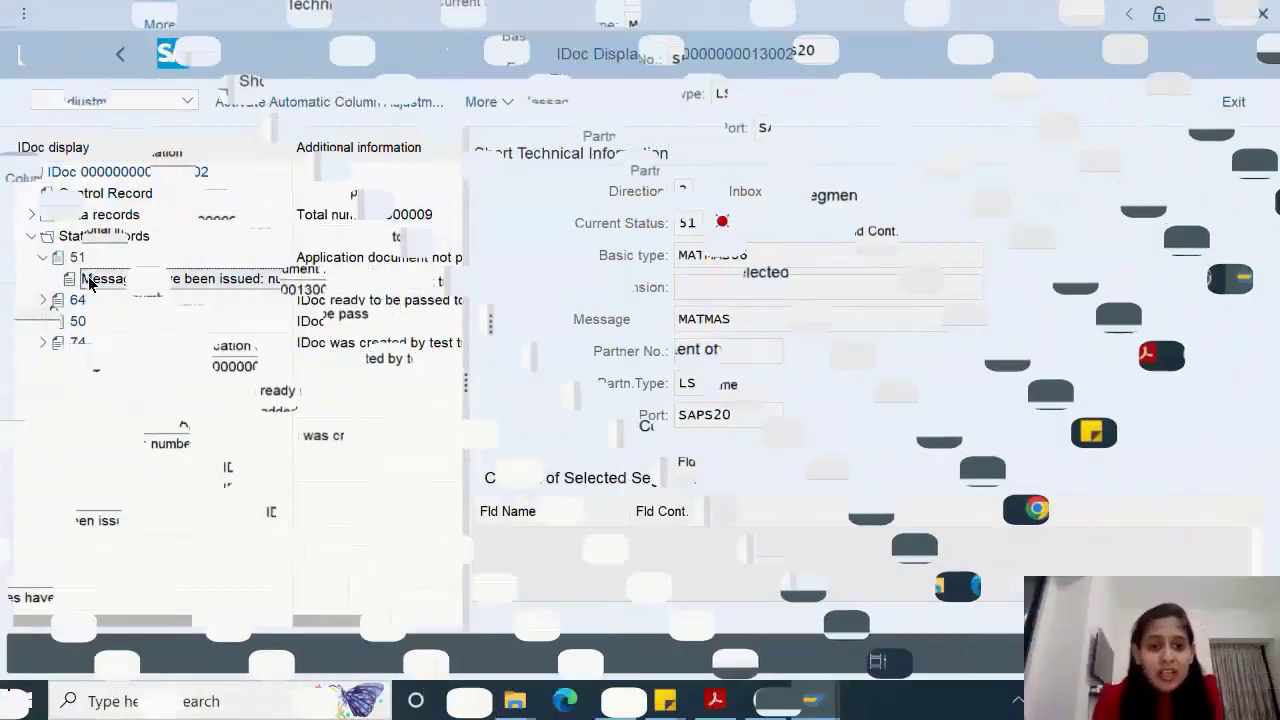
pyautogui.doubleClick(88, 279)
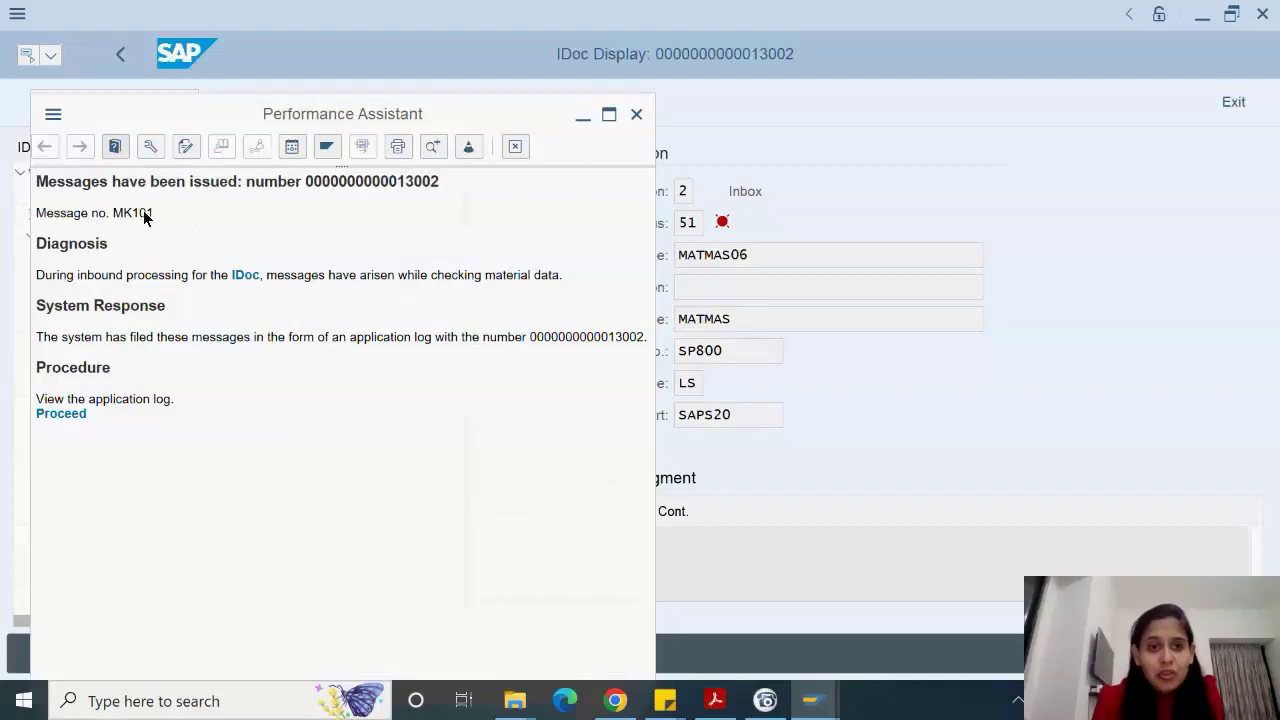
pyautogui.click(80, 416)
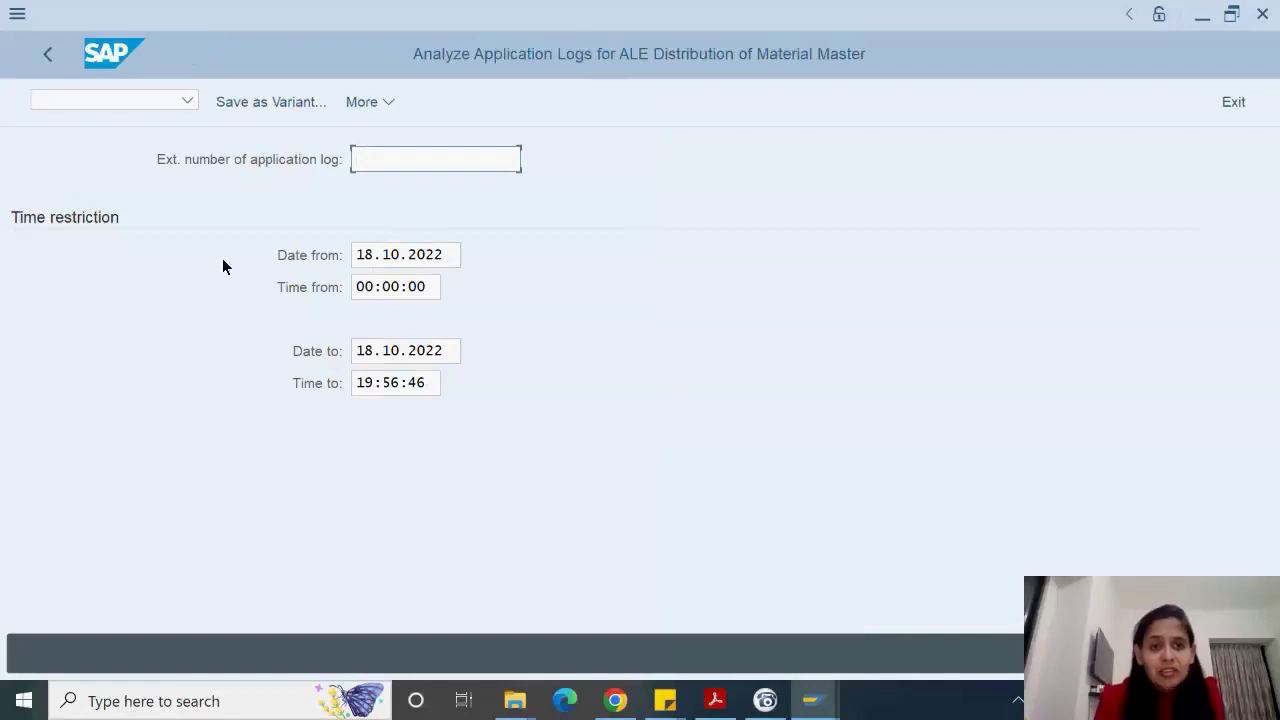
pyautogui.click(52, 52)
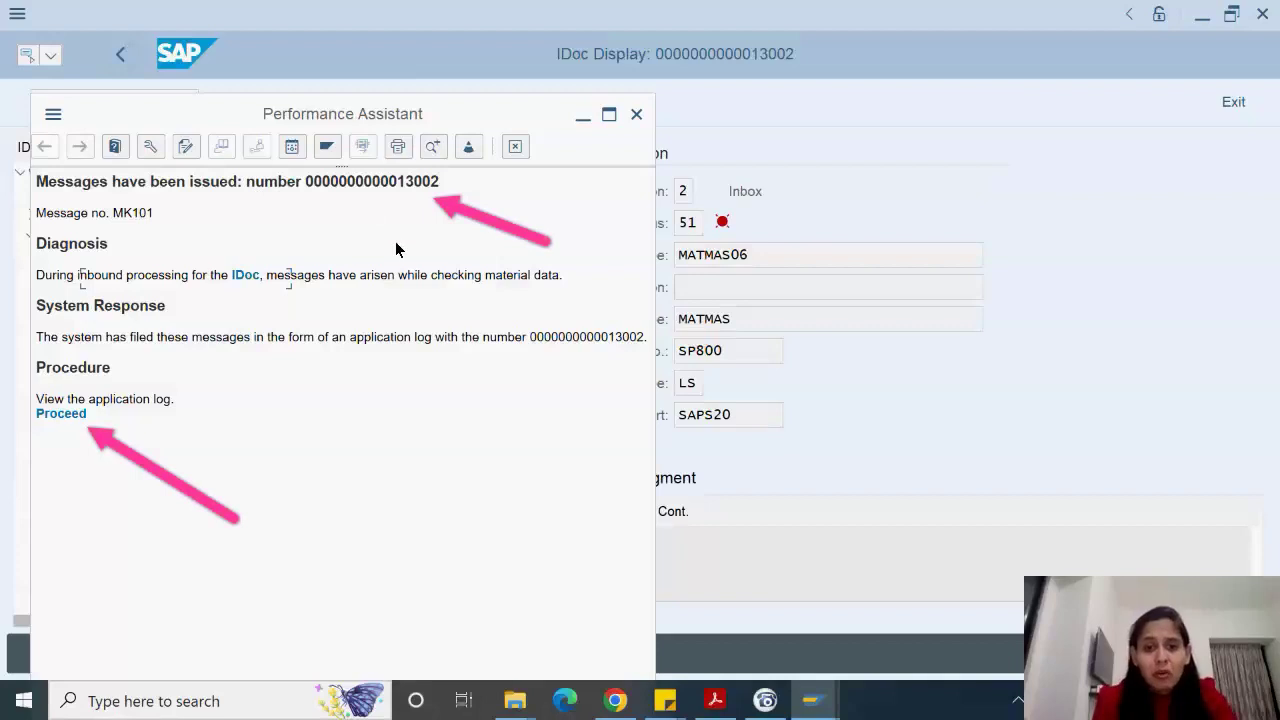
pyautogui.moveTo(529, 336); pyautogui.dragTo(640, 345)
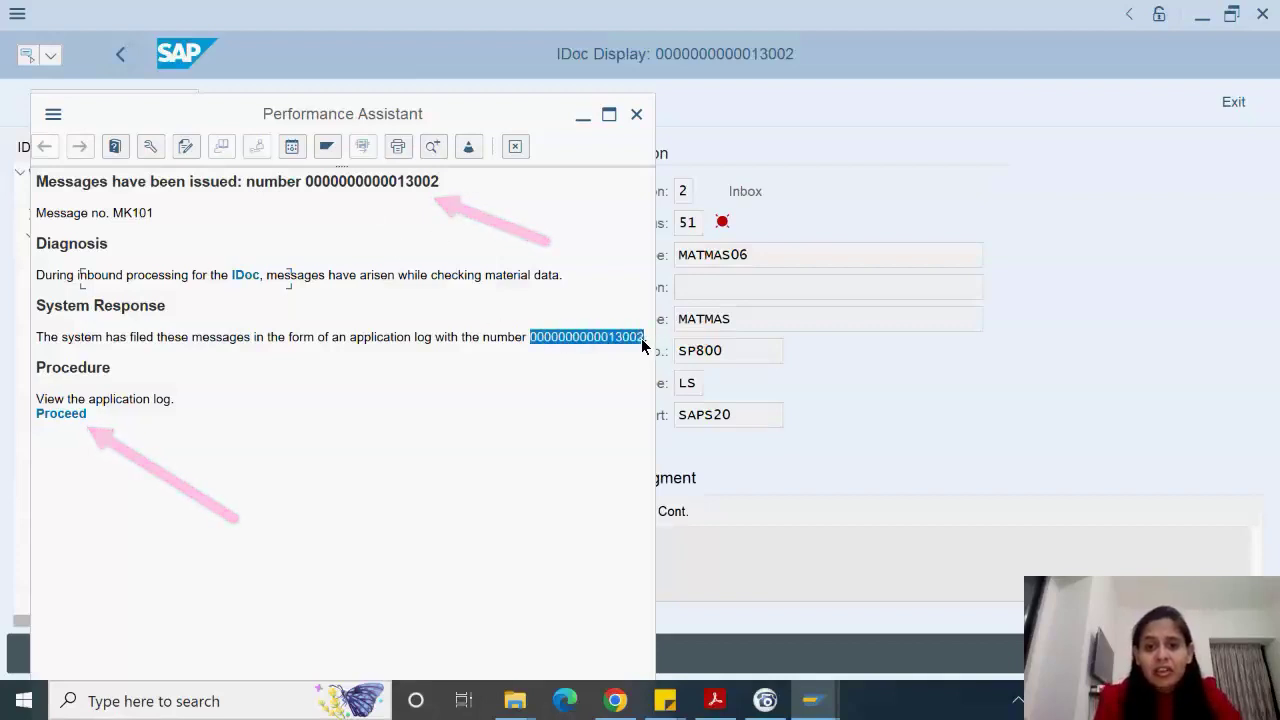
pyautogui.click(58, 415)
# Step: Set Date from to 01.01.2022 and display the log messages for material MON-101
pyautogui.click(445, 254)
pyautogui.hotkey('ctrl', 'a')
pyautogui.press('BackSpace')
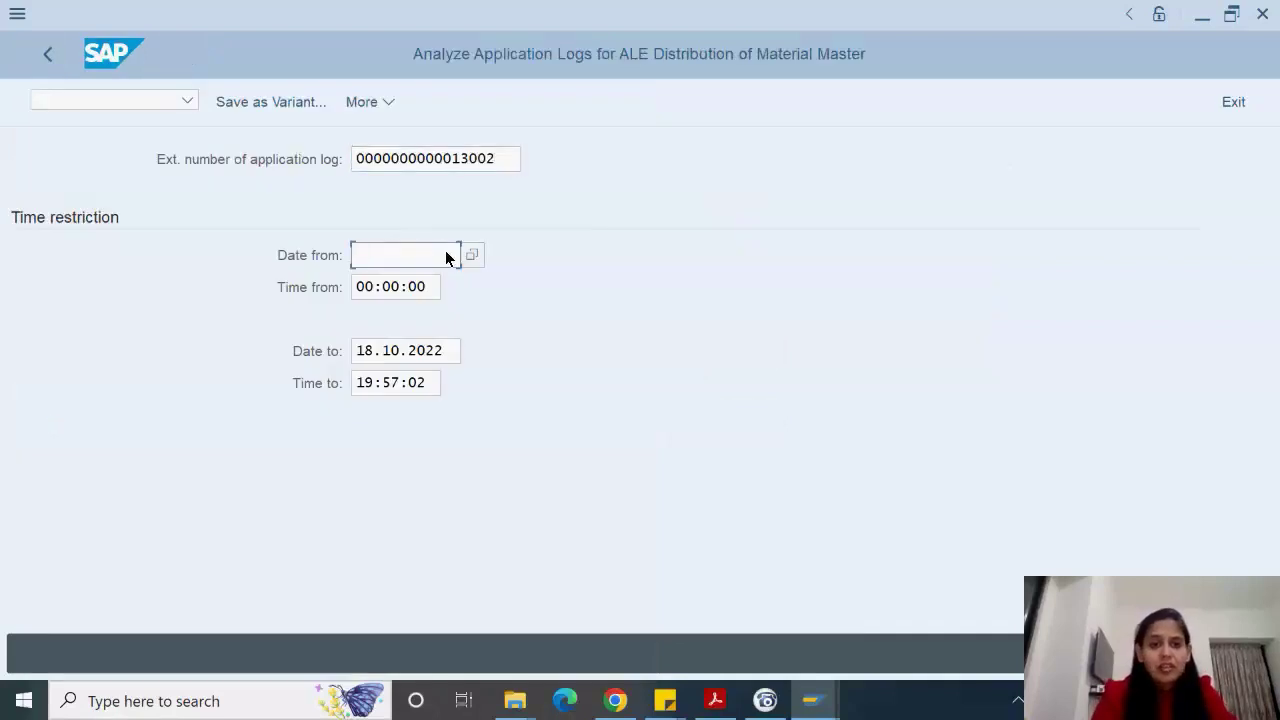
pyautogui.write('01.01.2022')
pyautogui.press('F8')
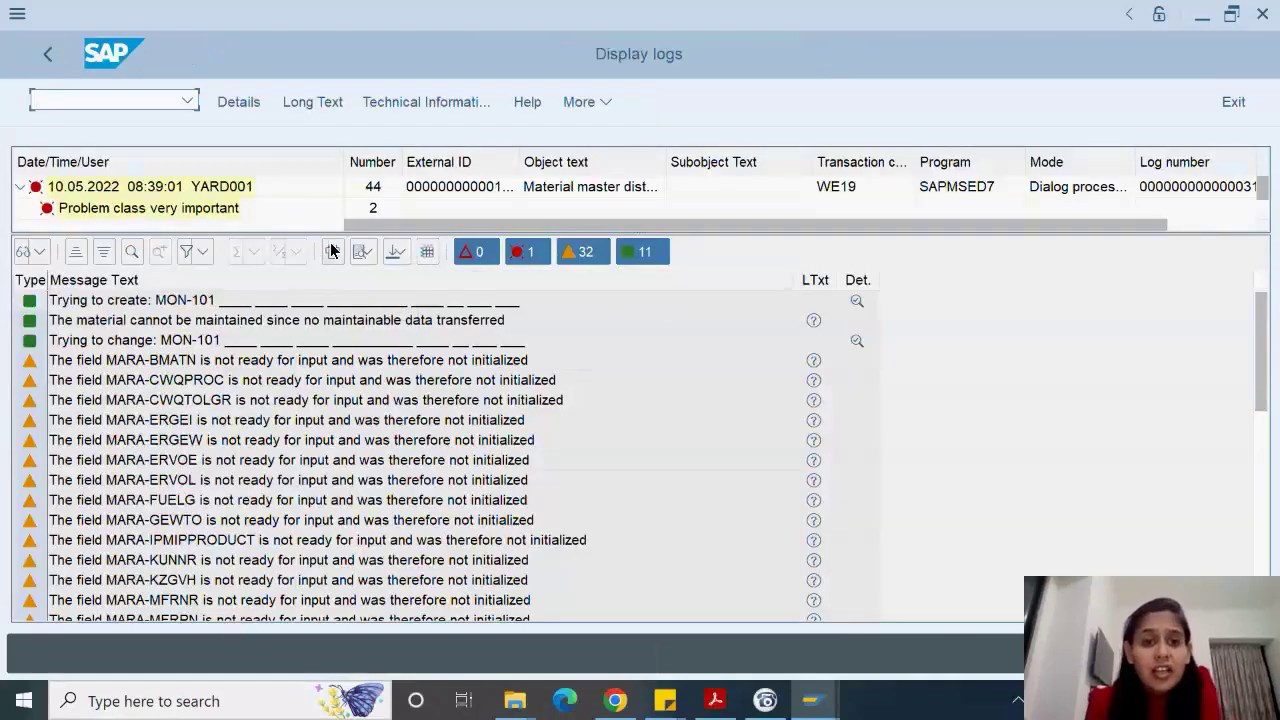
# Step: Find the error 'You have not fully maintained the tax classifications', then return to log selection
pyautogui.click(142, 210)
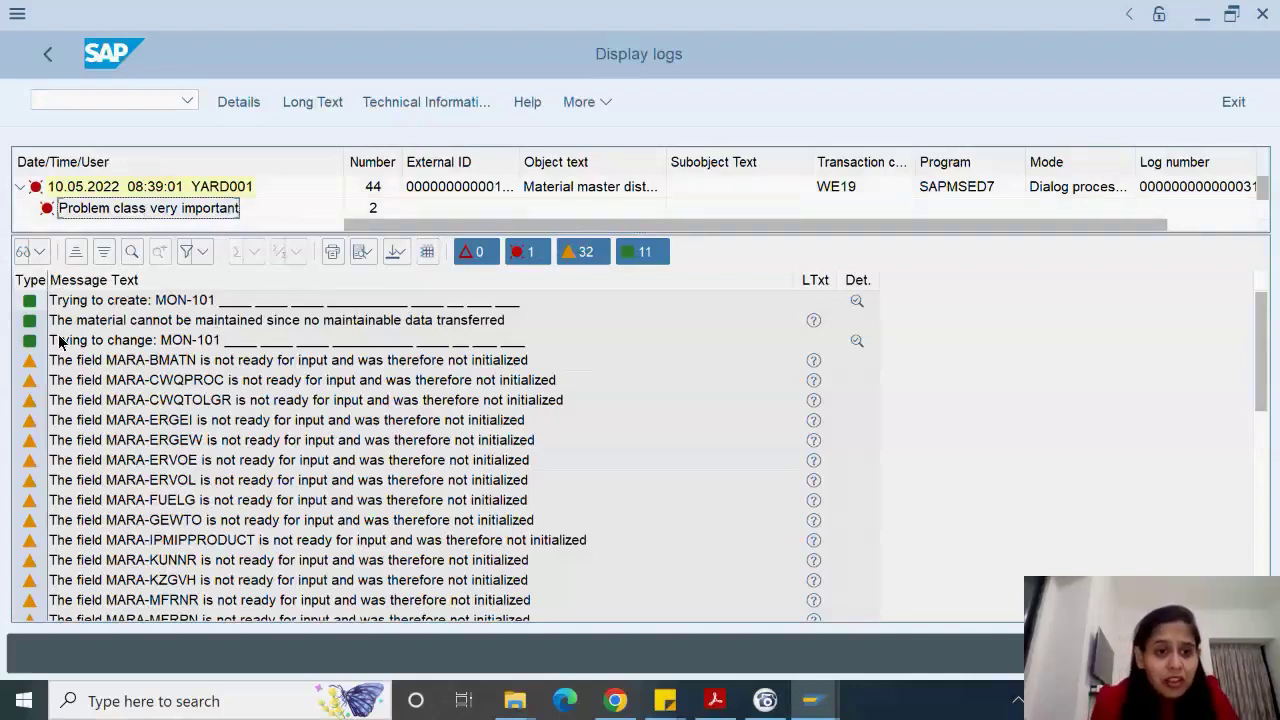
pyautogui.click(520, 251)
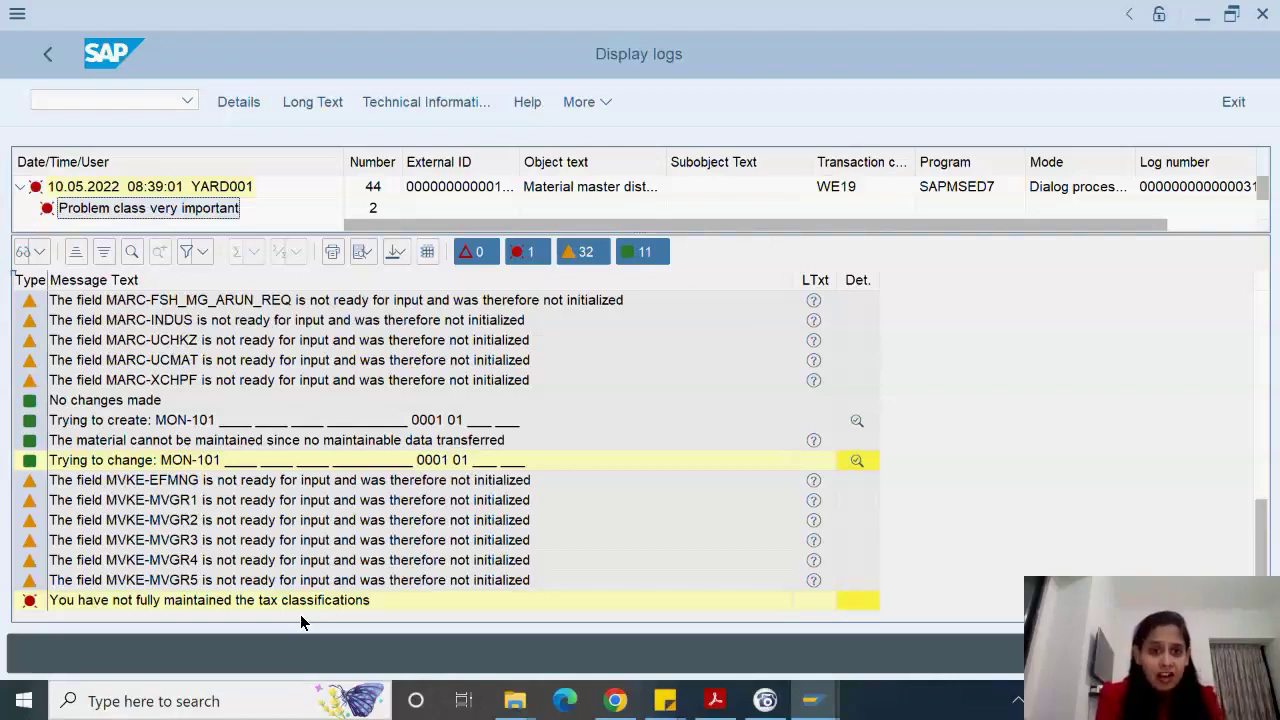
pyautogui.click(45, 56)
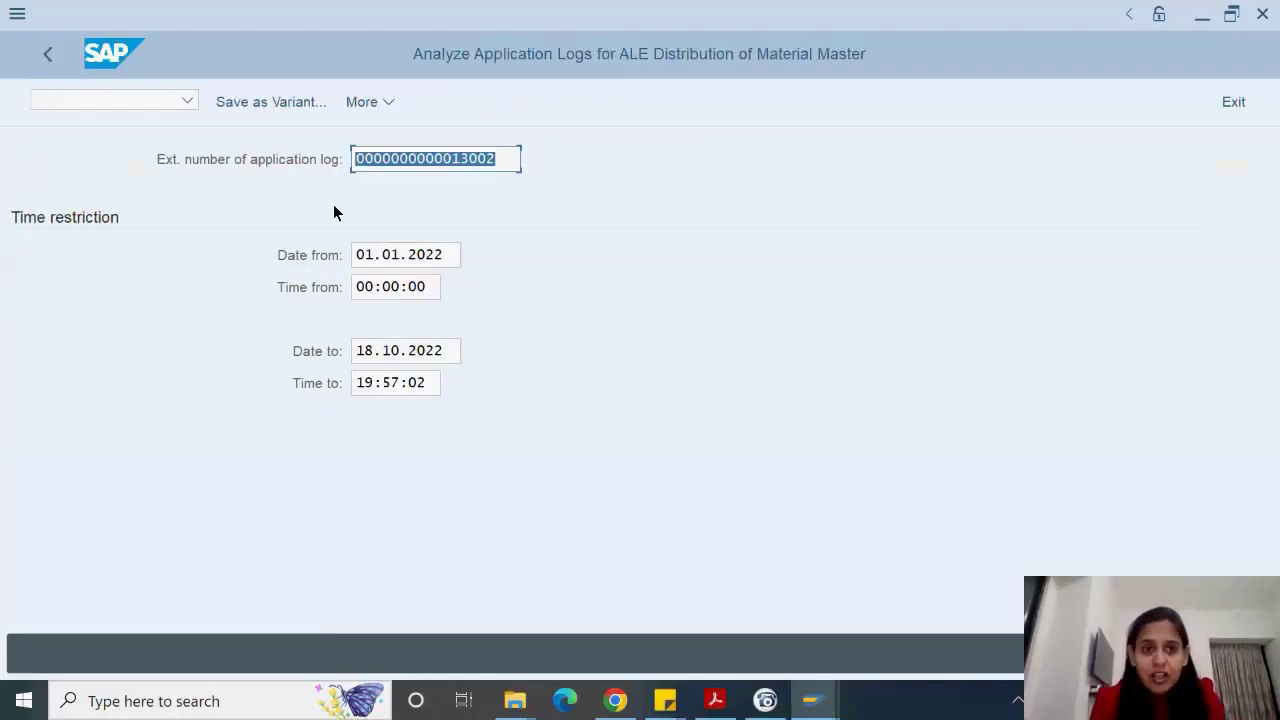
# Step: Return to the IDoc control record and start WE19 in a new session via /oWE19
pyautogui.click(50, 54)
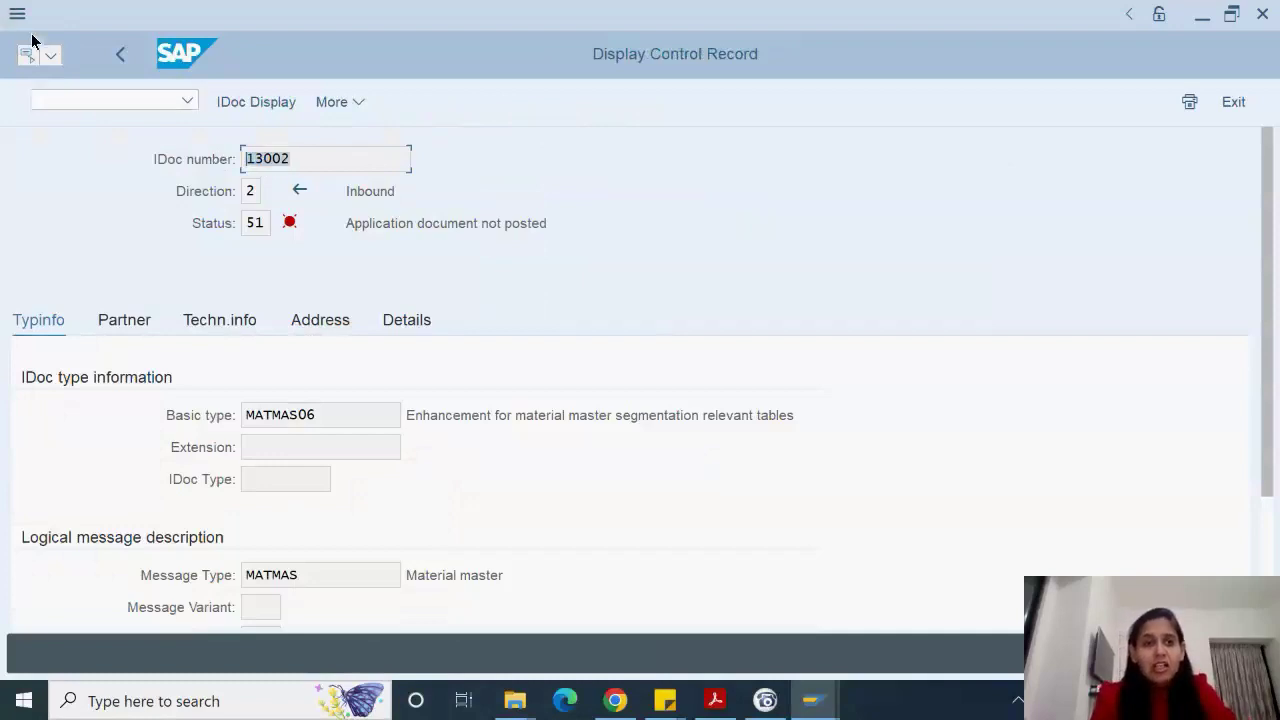
pyautogui.click(44, 99)
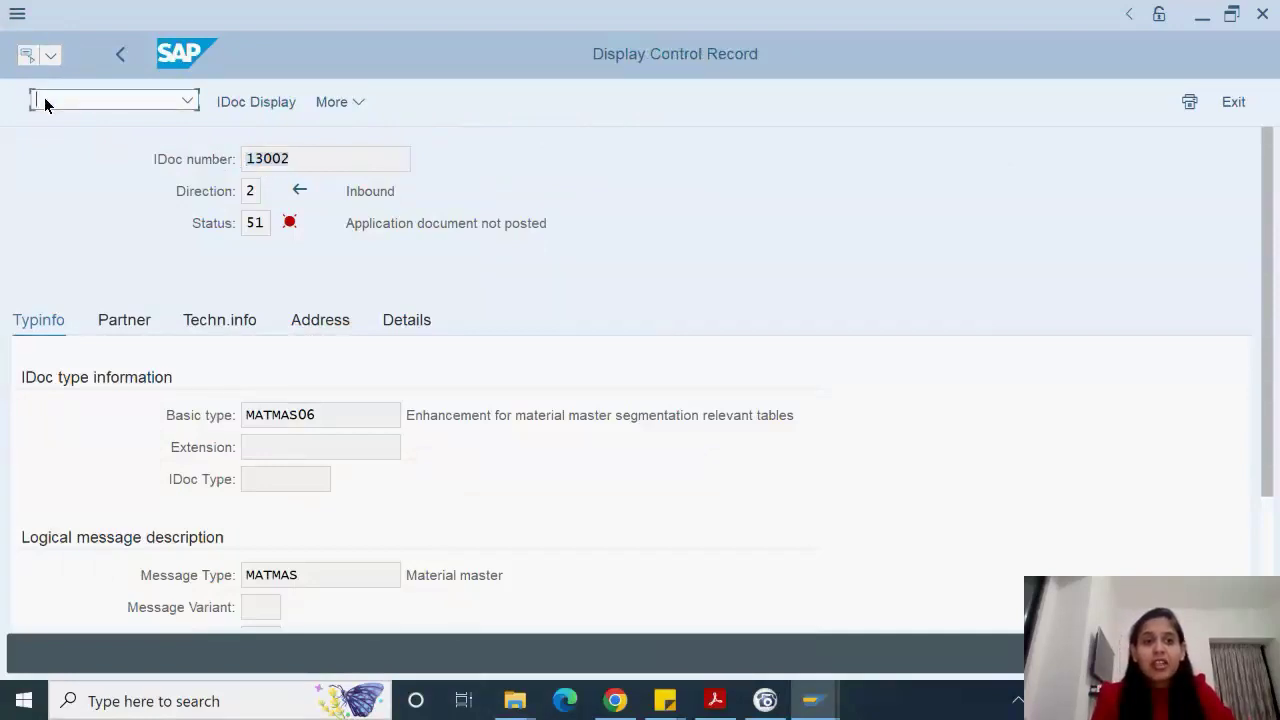
pyautogui.write('/owe1')
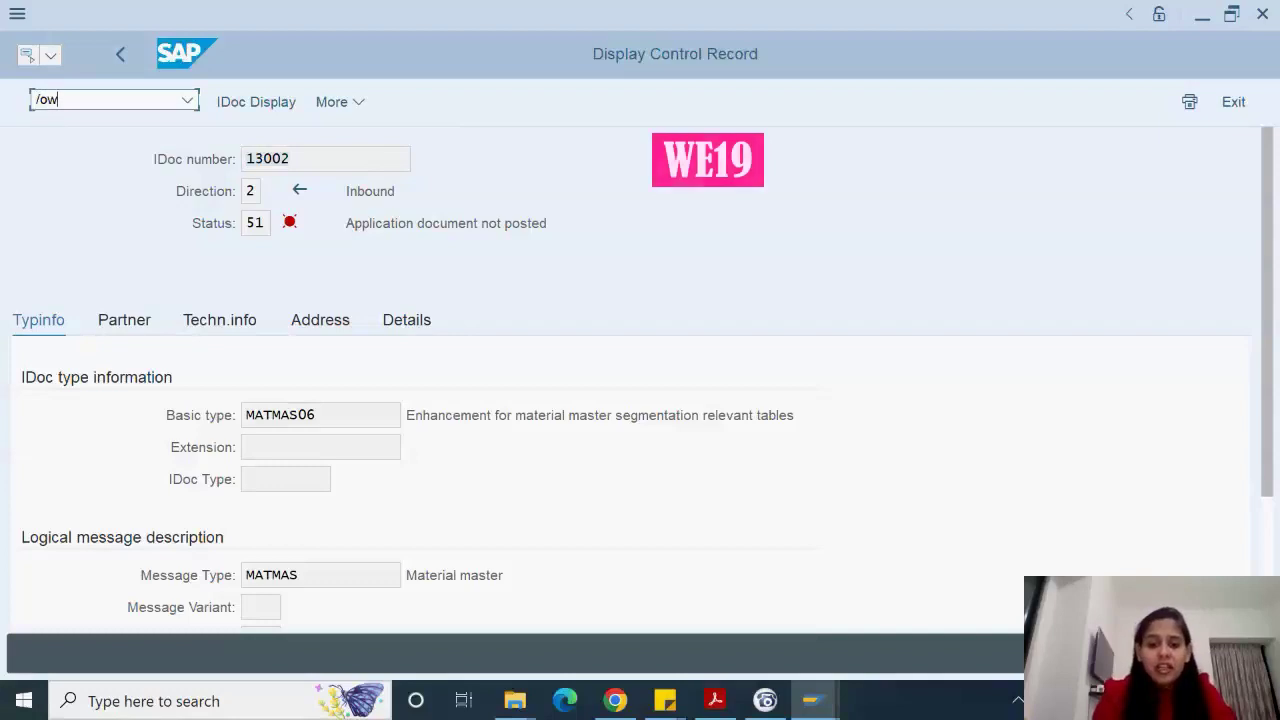
pyautogui.write('9')
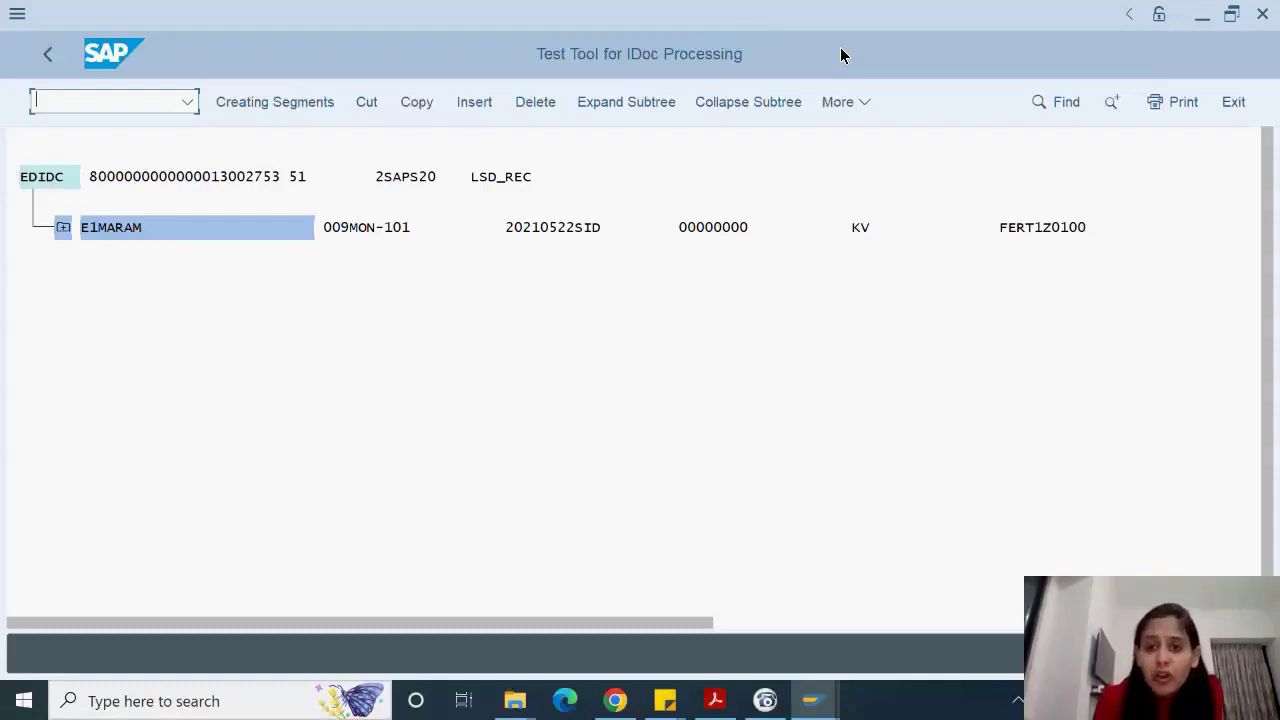
# Step: Open Test Inbound Processing Function Module from More, then dismiss it without running
pyautogui.click(849, 105)
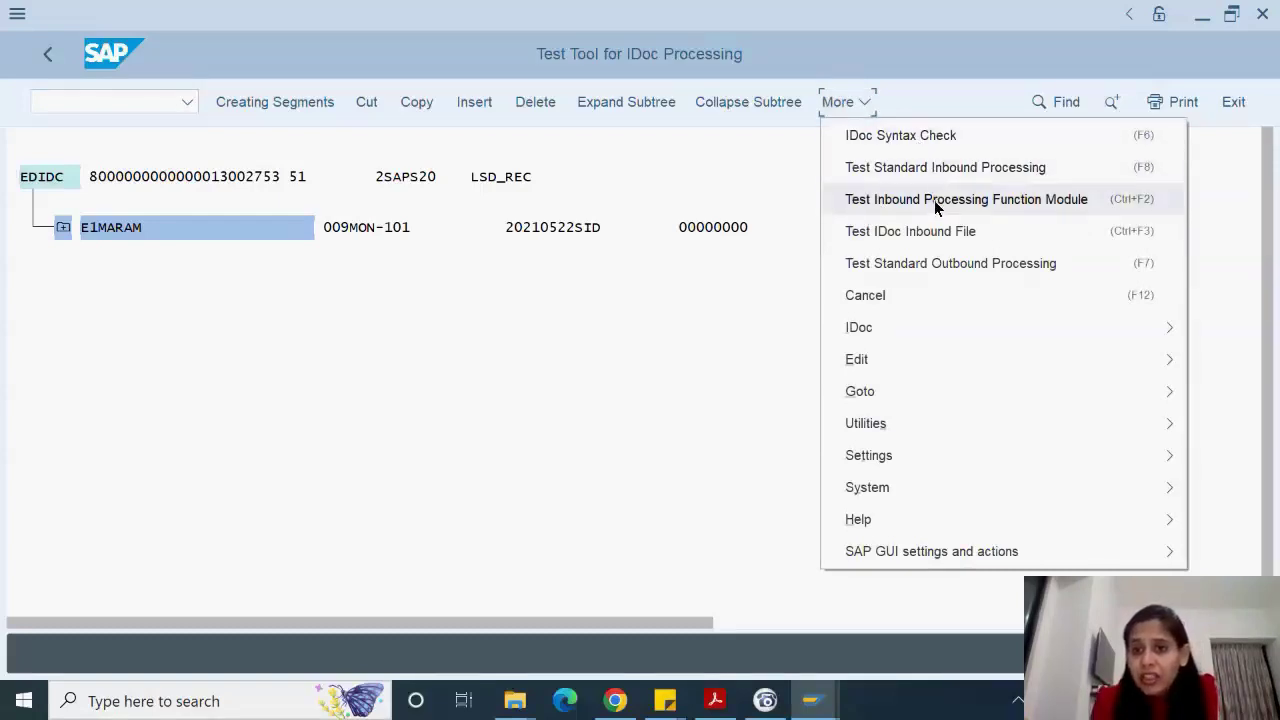
pyautogui.moveTo(928, 326)
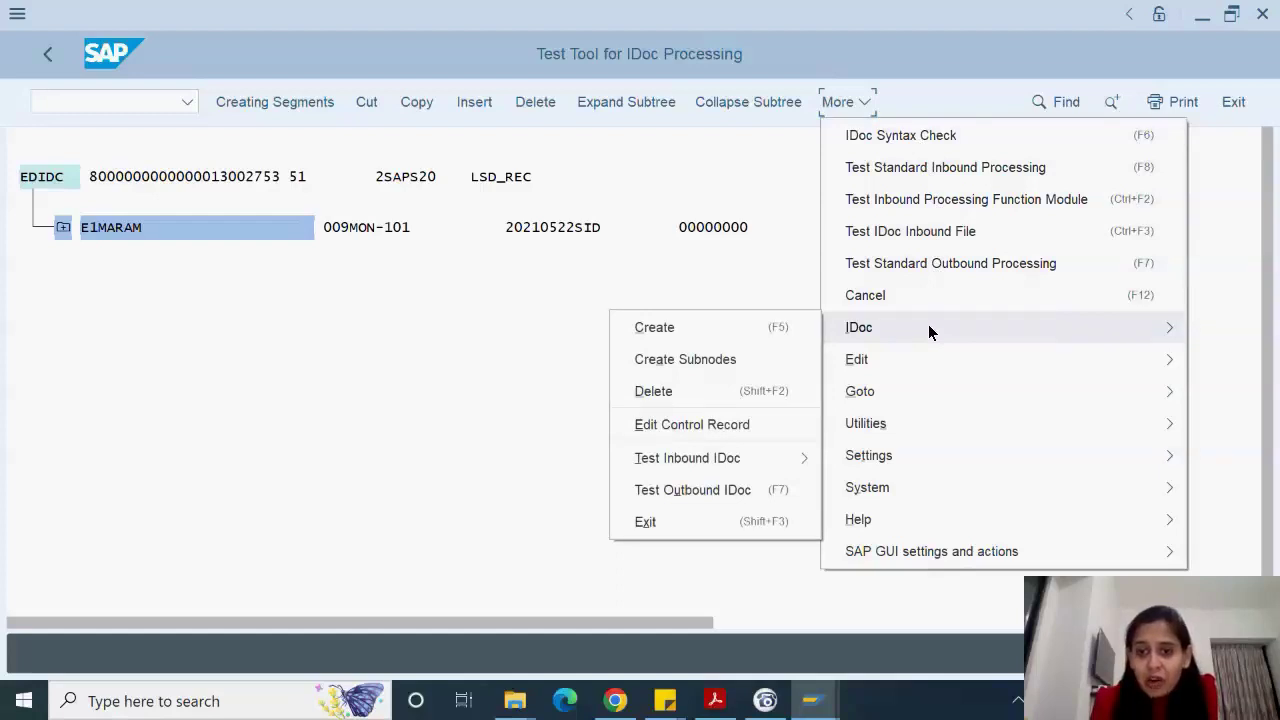
pyautogui.moveTo(930, 353)
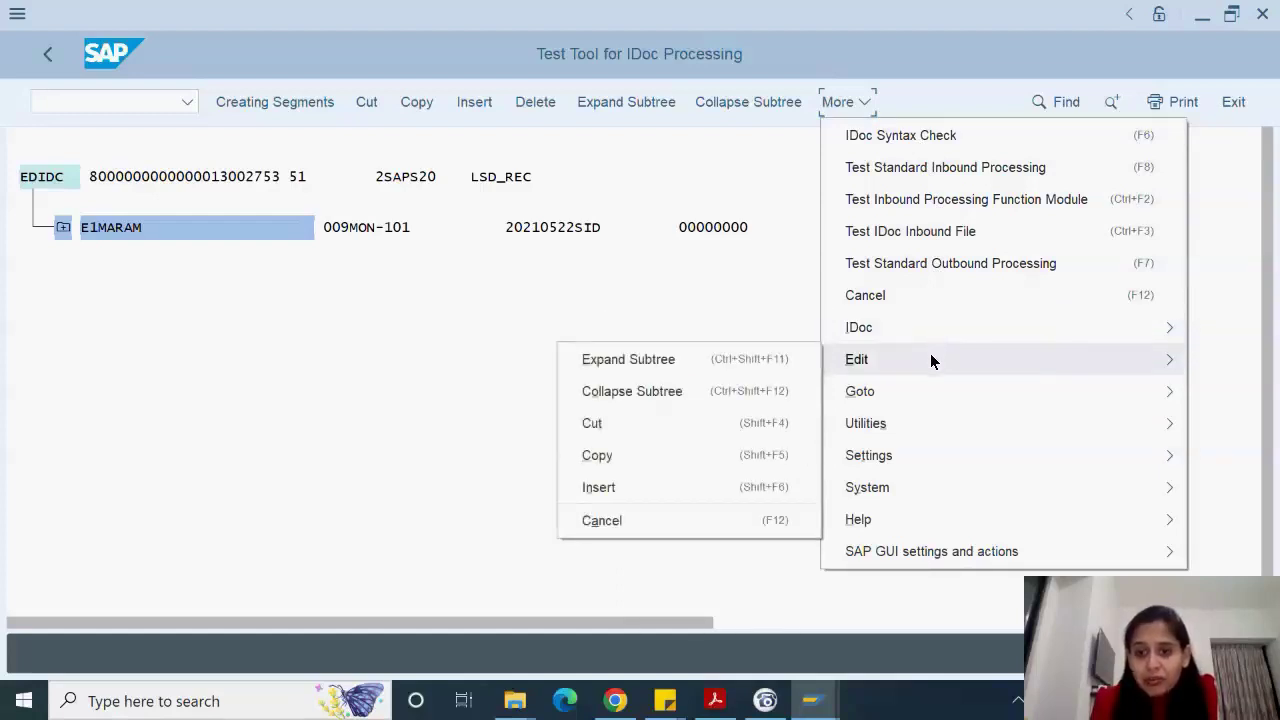
pyautogui.click(958, 199)
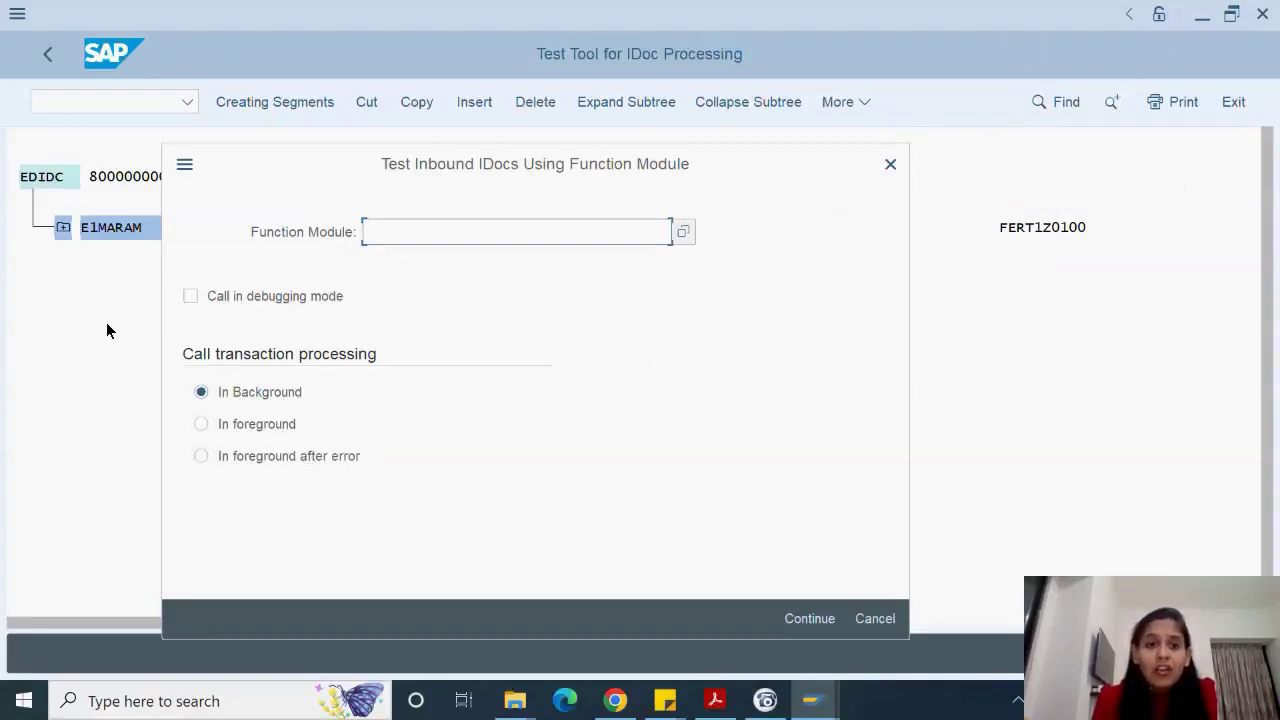
pyautogui.click(897, 172)
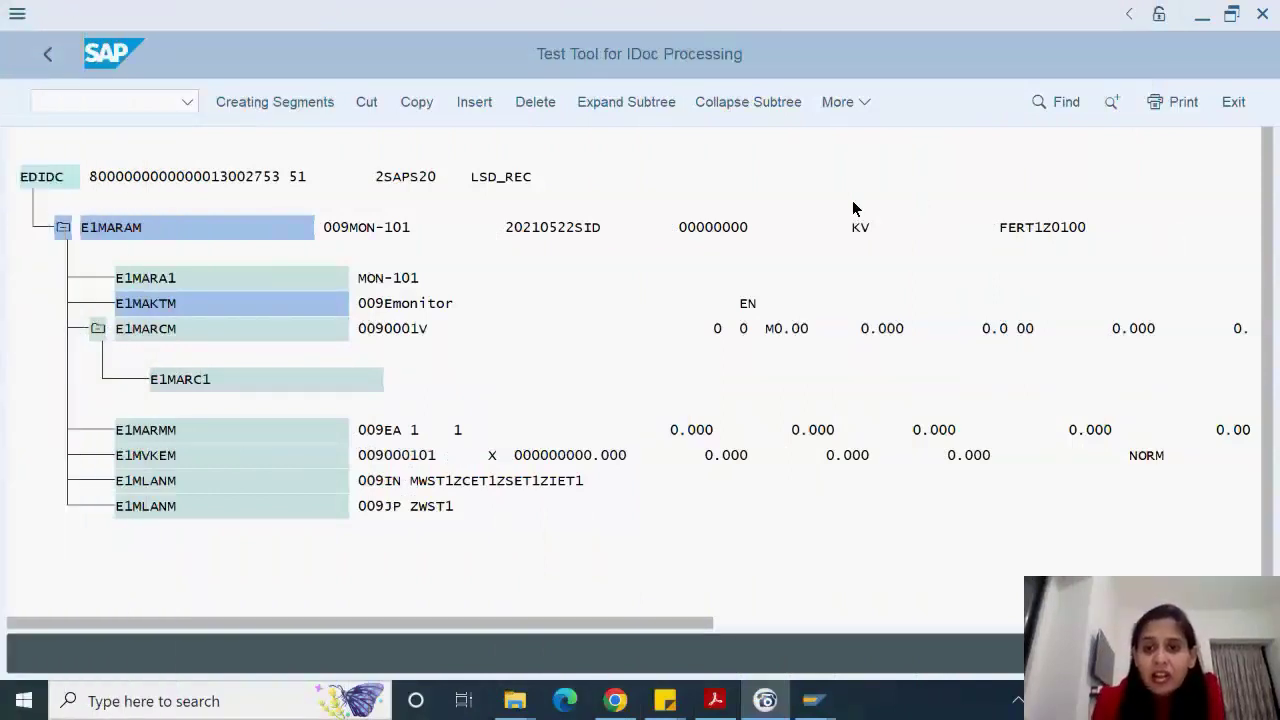
# Step: View segment E1MARA1, then run the standard inbound test showing process code MATM and IDOC_INPUT_MATMAS01
pyautogui.doubleClick(709, 274)
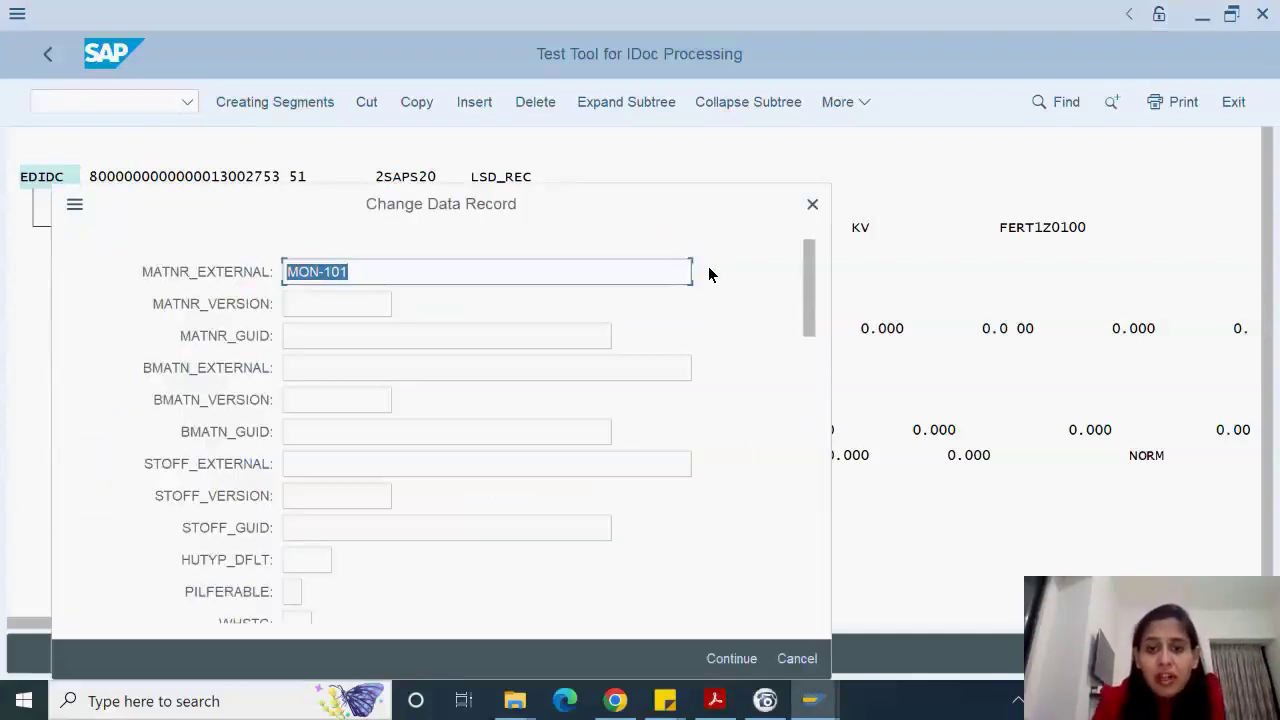
pyautogui.click(812, 204)
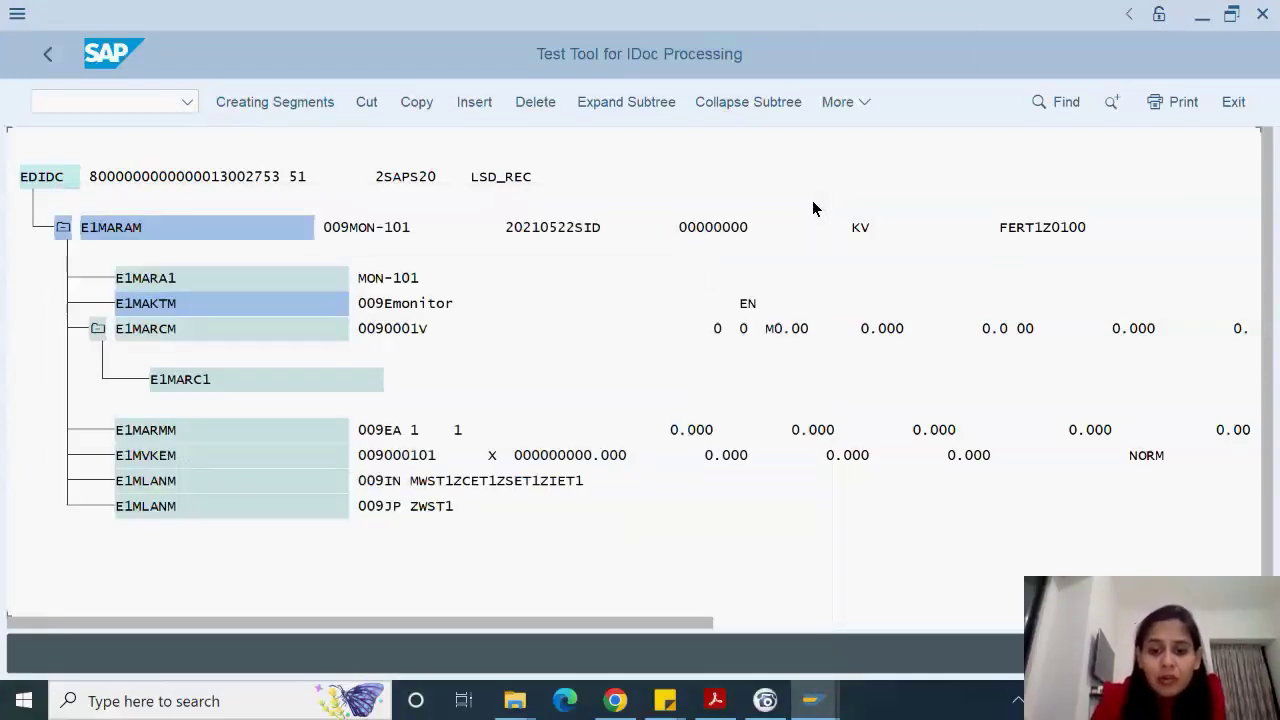
pyautogui.press('F8')
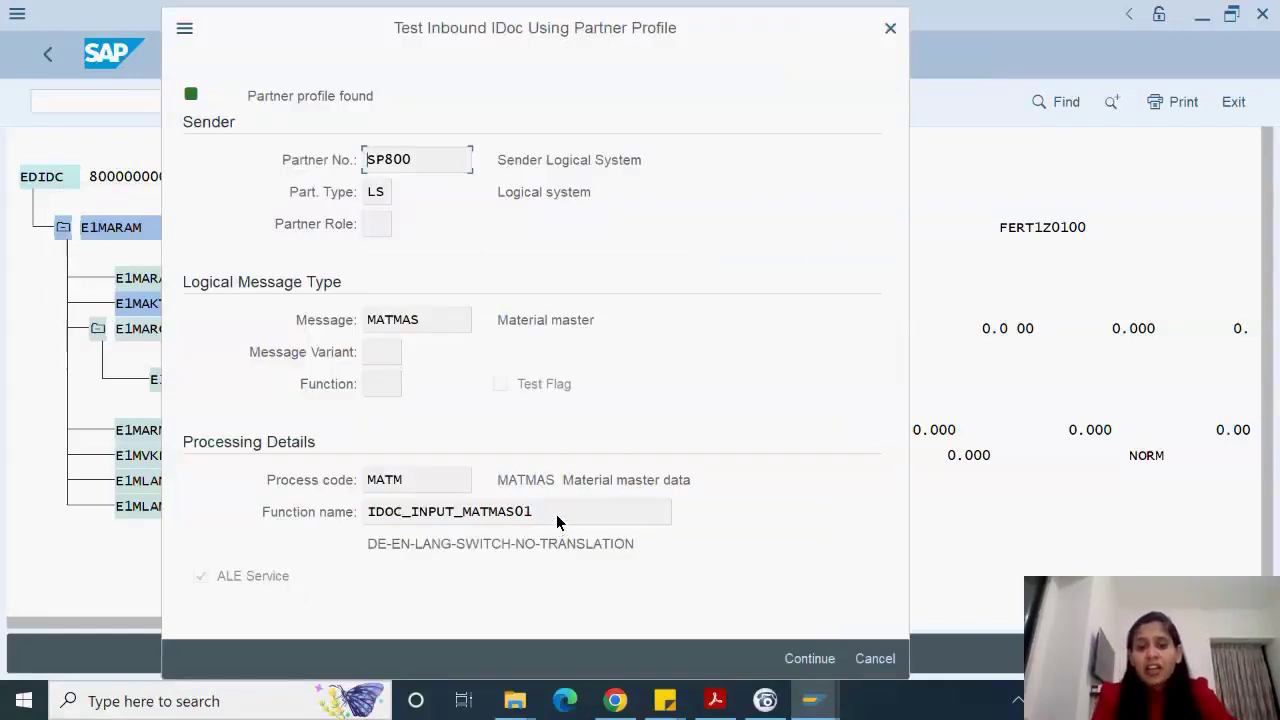
pyautogui.moveTo(557, 520); pyautogui.dragTo(508, 510)
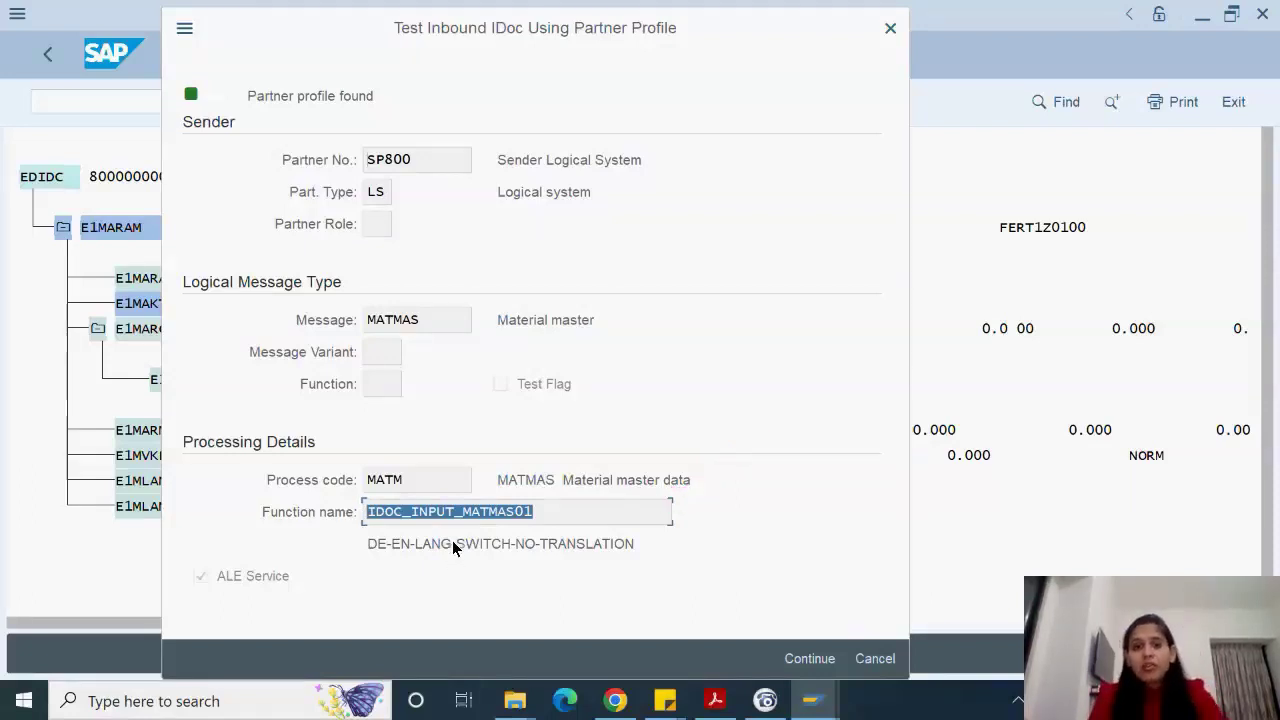
pyautogui.click(456, 511)
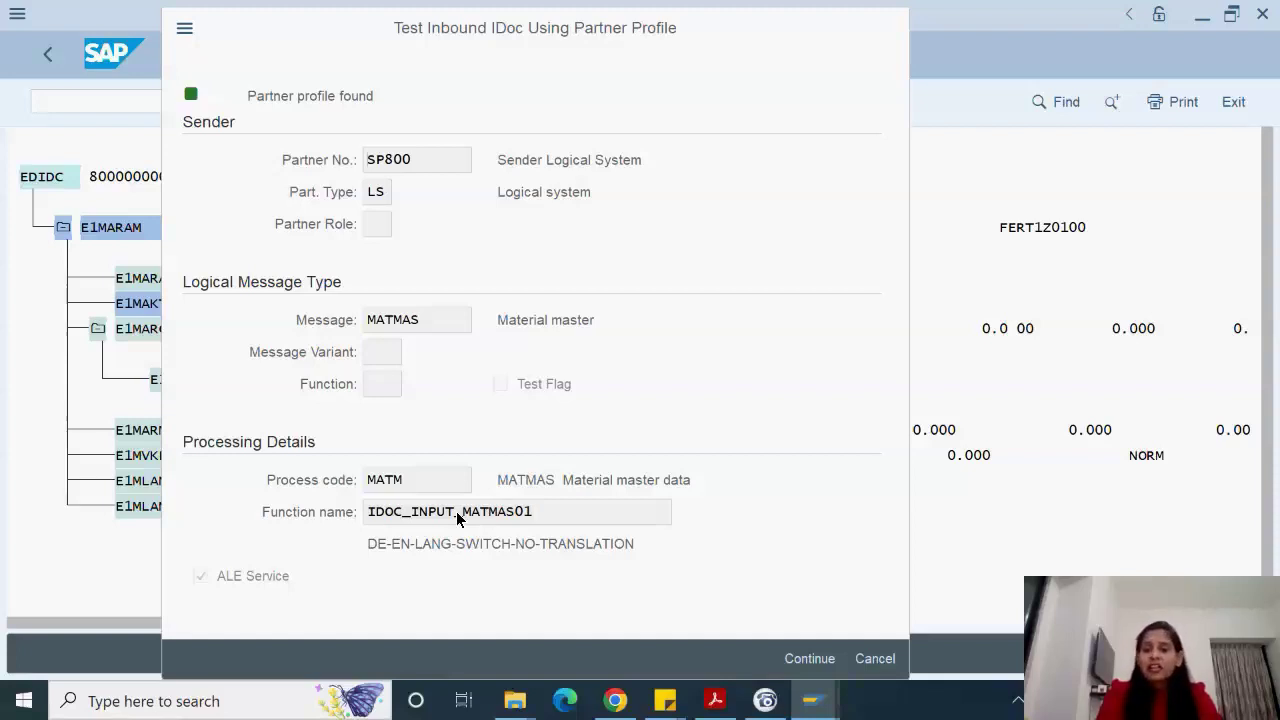
# Step: Open the IDOC_INPUT_MATMAS01 source code in Function Builder and scroll toward line 211
pyautogui.doubleClick(456, 511)
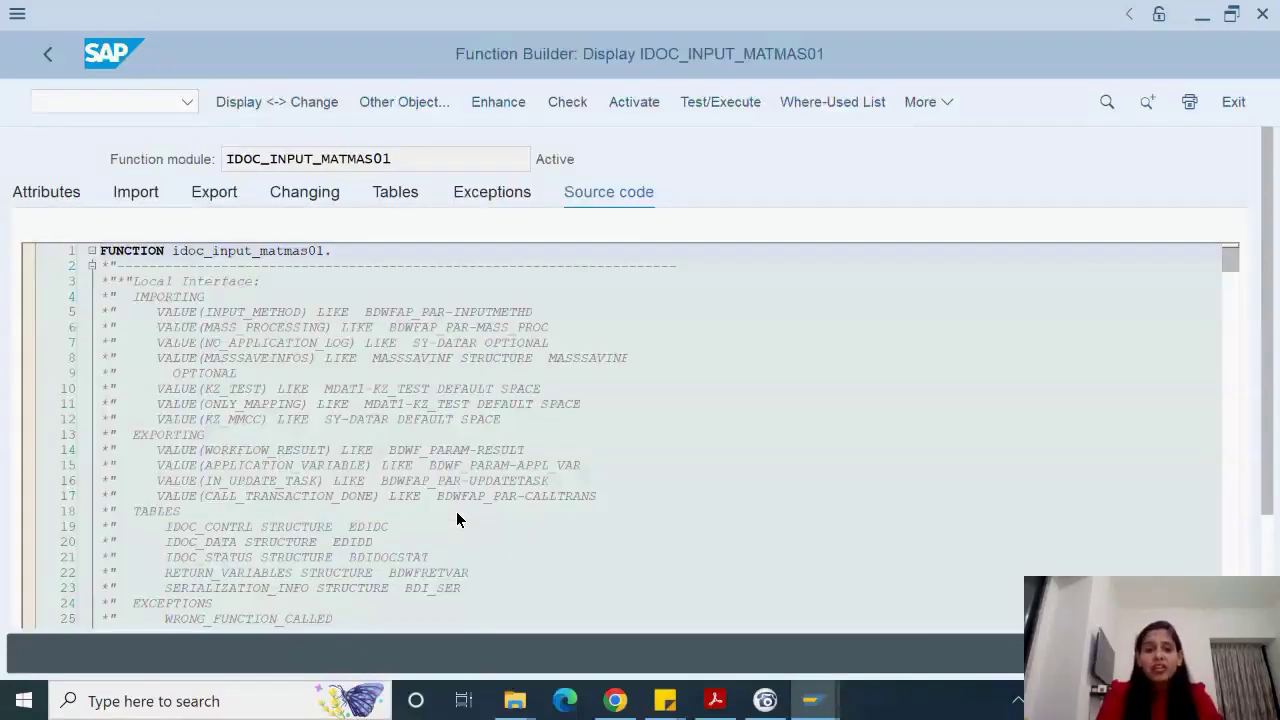
pyautogui.scroll(-17, 370, 465)
pyautogui.scroll(5, 370, 465)
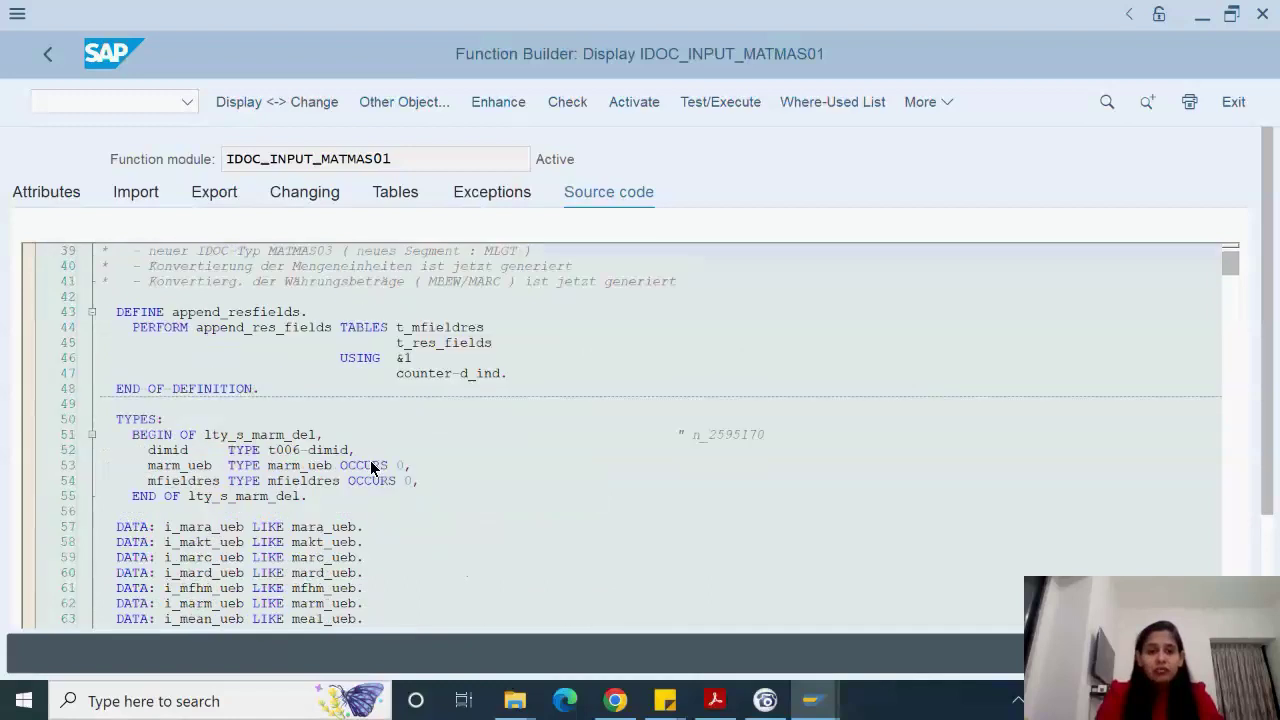
pyautogui.scroll(-20, 370, 465)
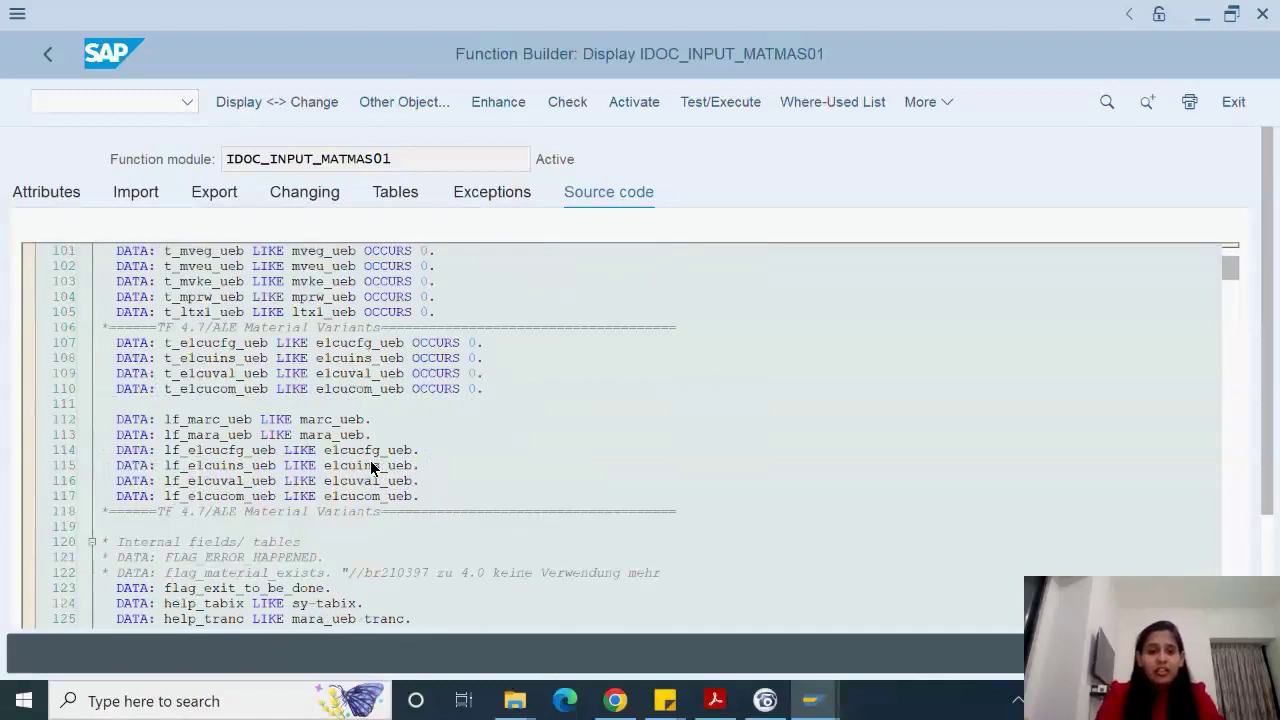
pyautogui.scroll(-12, 205, 576)
pyautogui.scroll(-20, 205, 583)
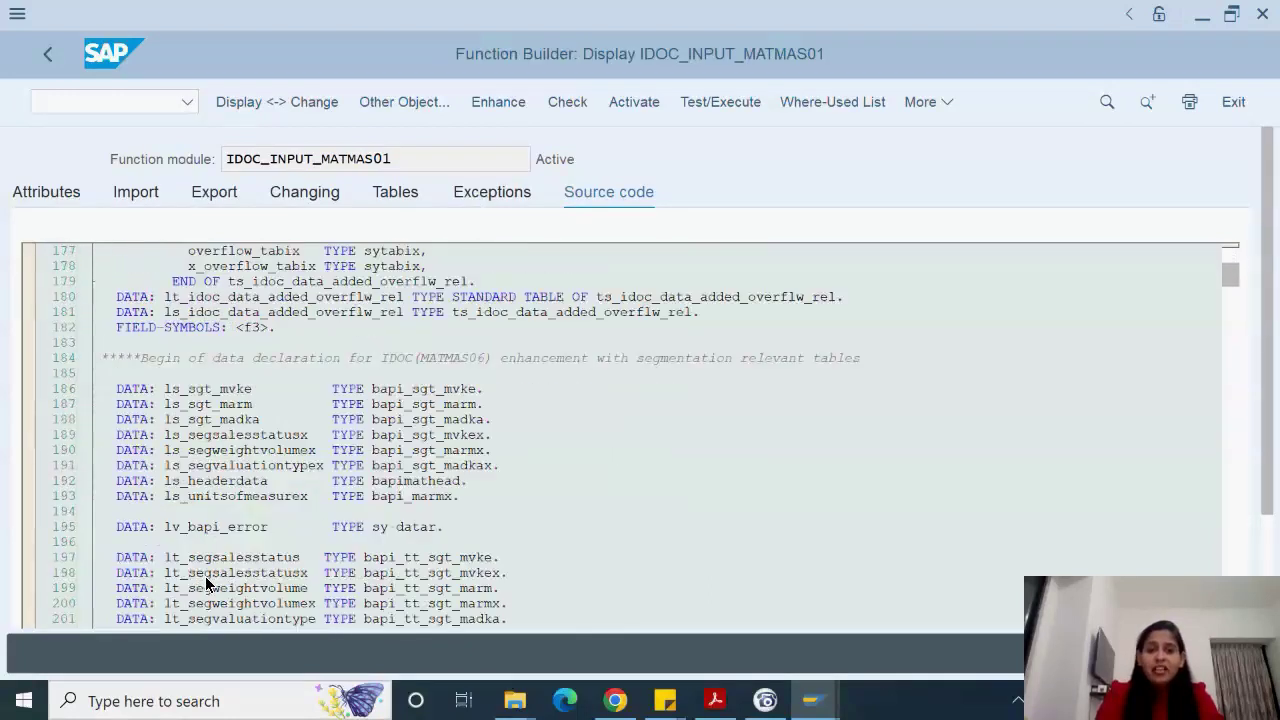
pyautogui.scroll(12, 207, 583)
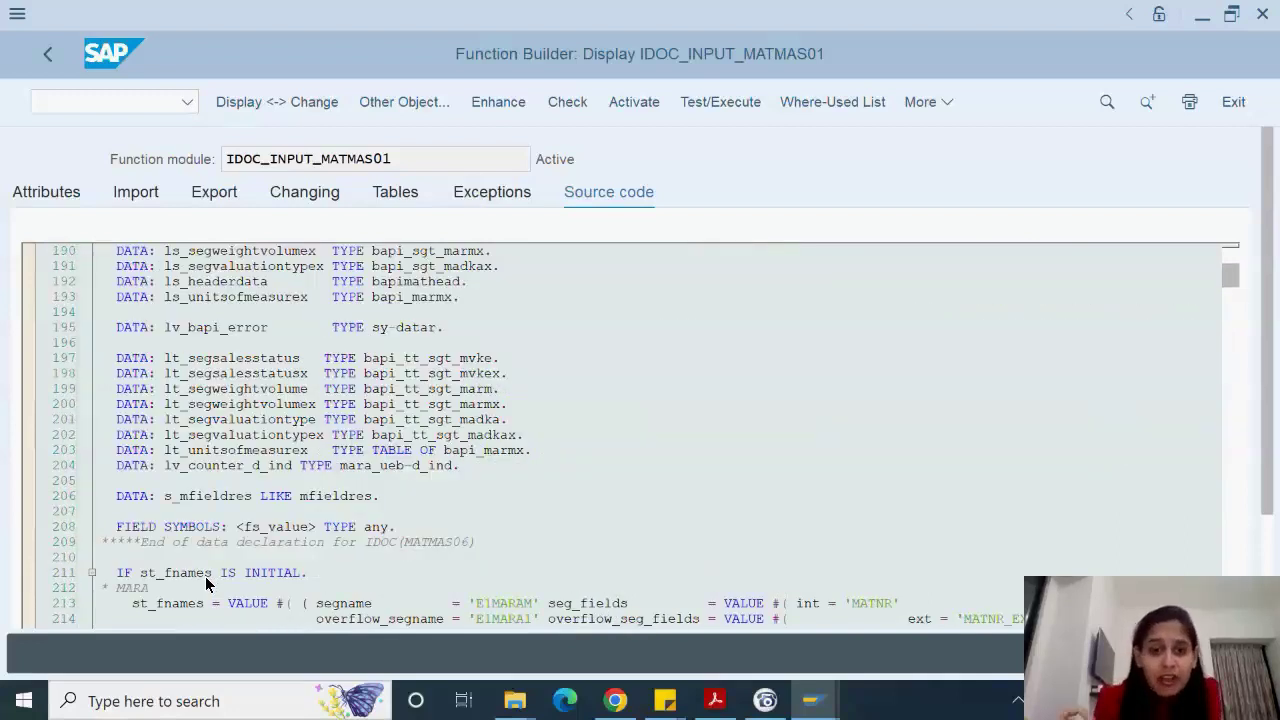
# Step: Set a breakpoint on line 211 at the IF st_fnames IS INITIAL check
pyautogui.click(32, 575)
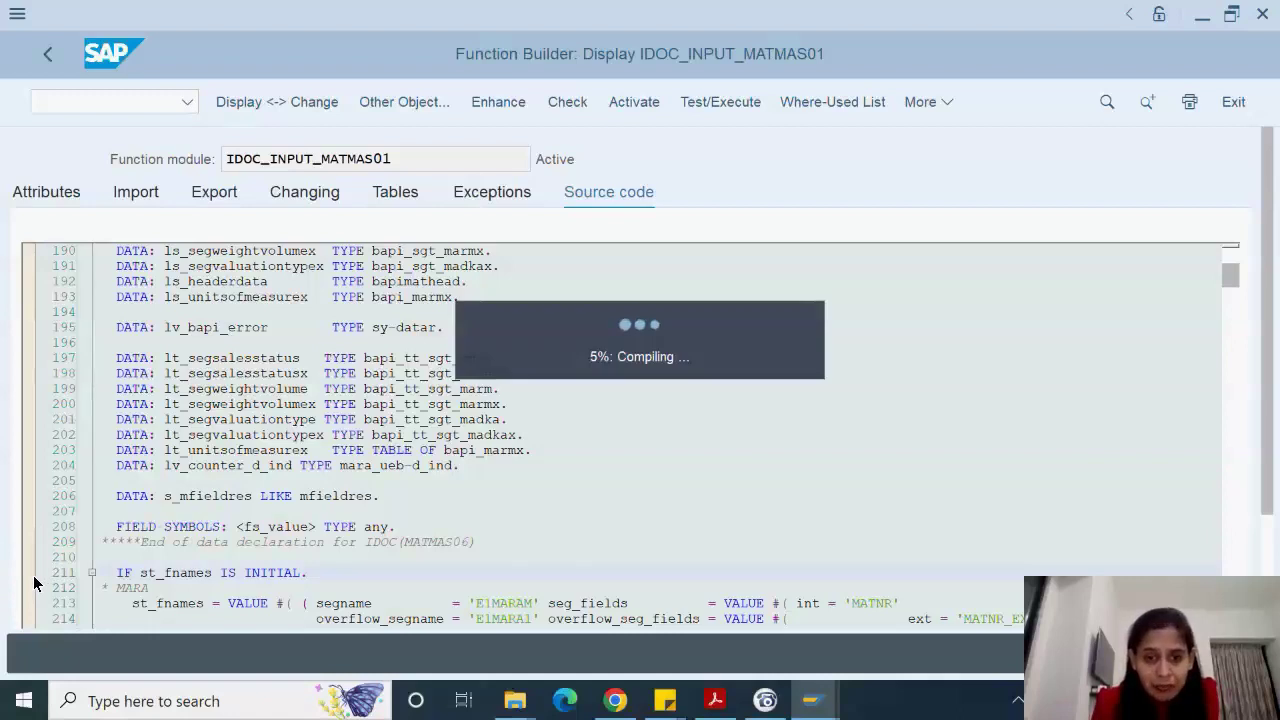